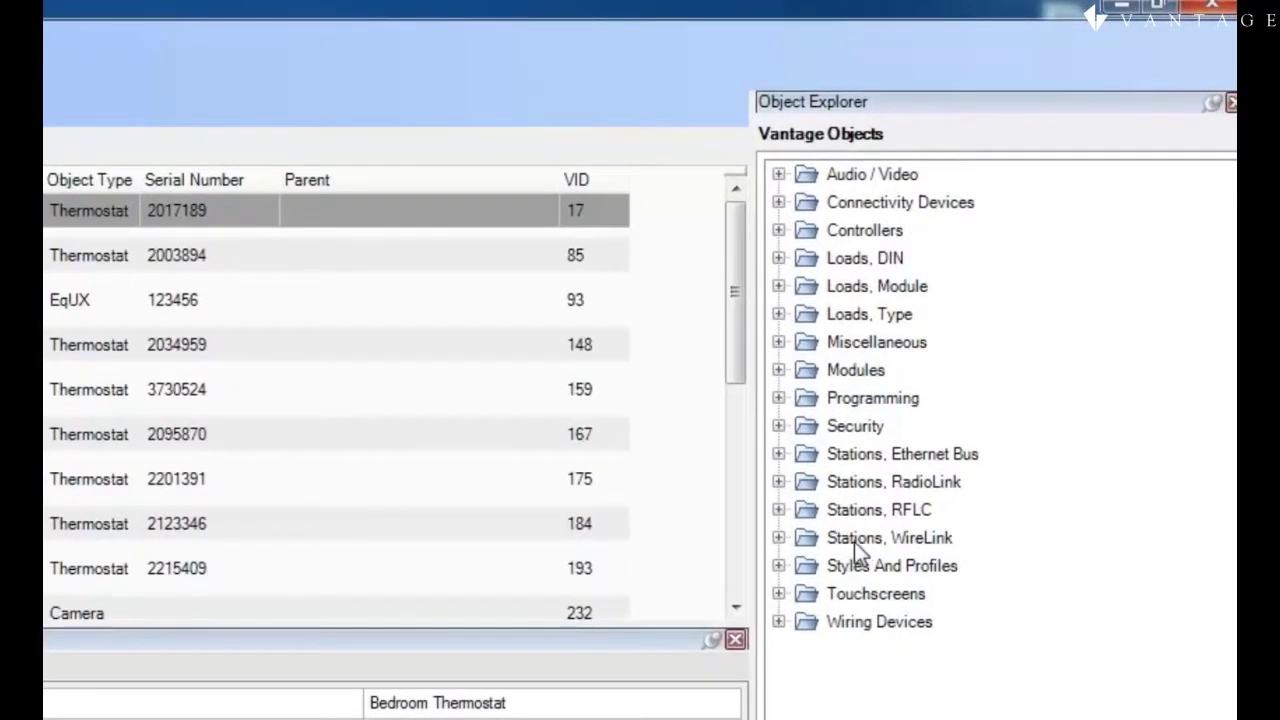
Add a Thermostat from the WireLink stations to the Bedroom 2 area.
left_click(779, 538)
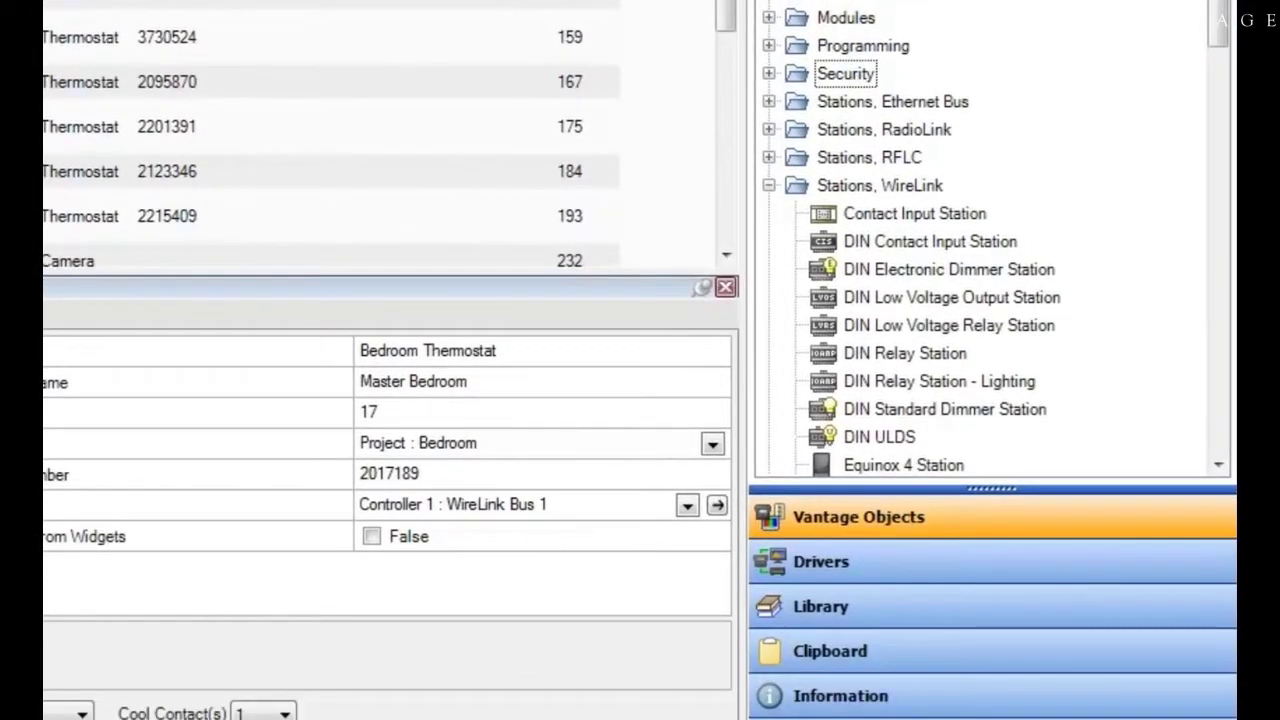
left_click_drag(1218, 28, 1207, 121)
left_click(917, 437)
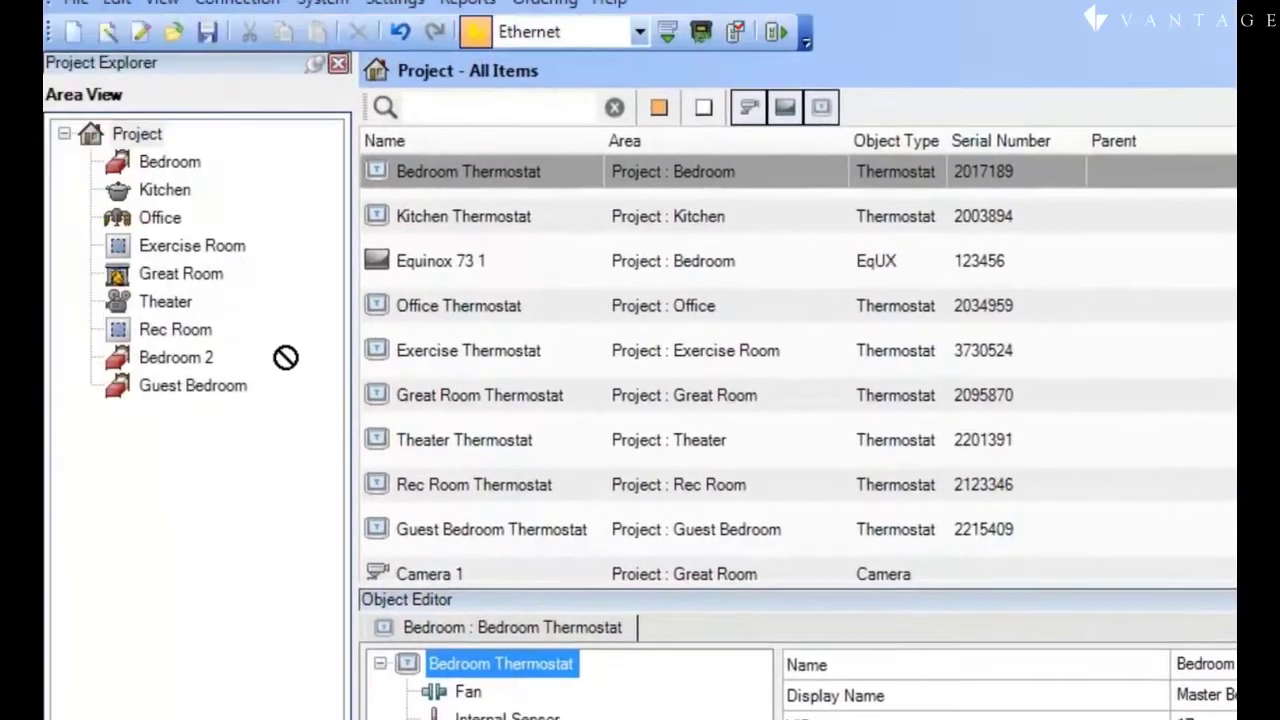
left_click_drag(285, 357, 186, 362)
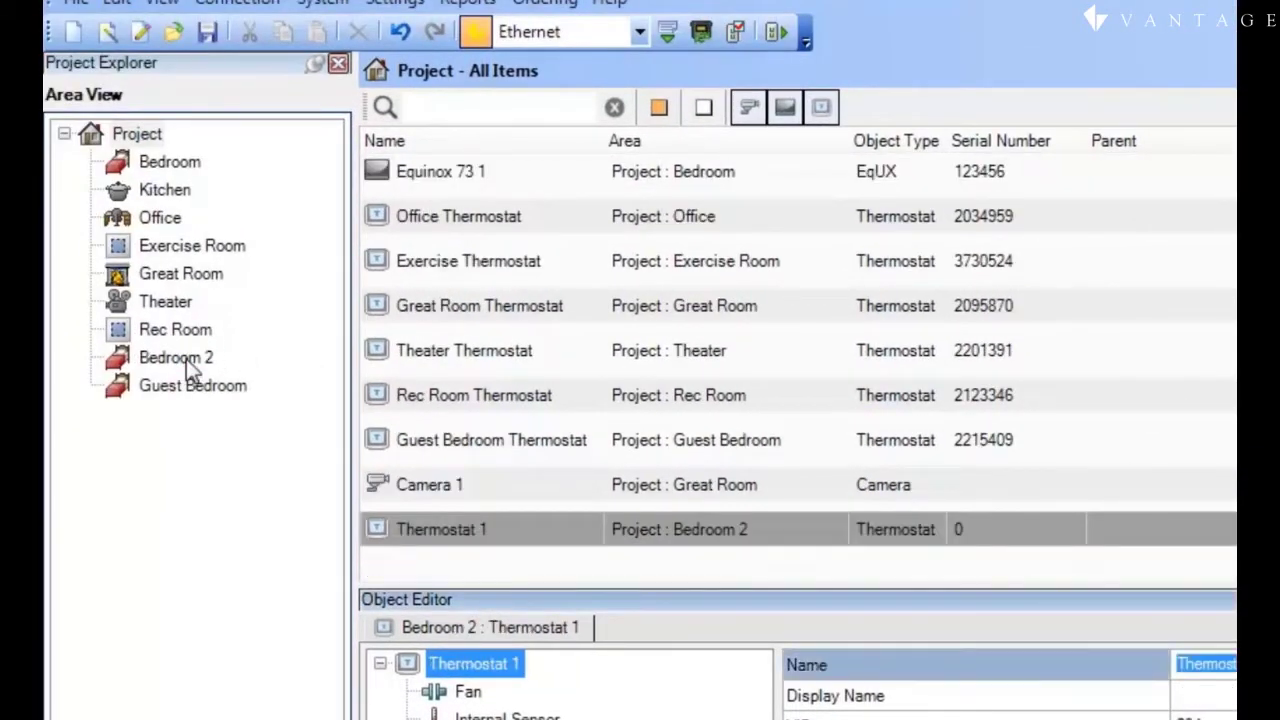
left_click(192, 363)
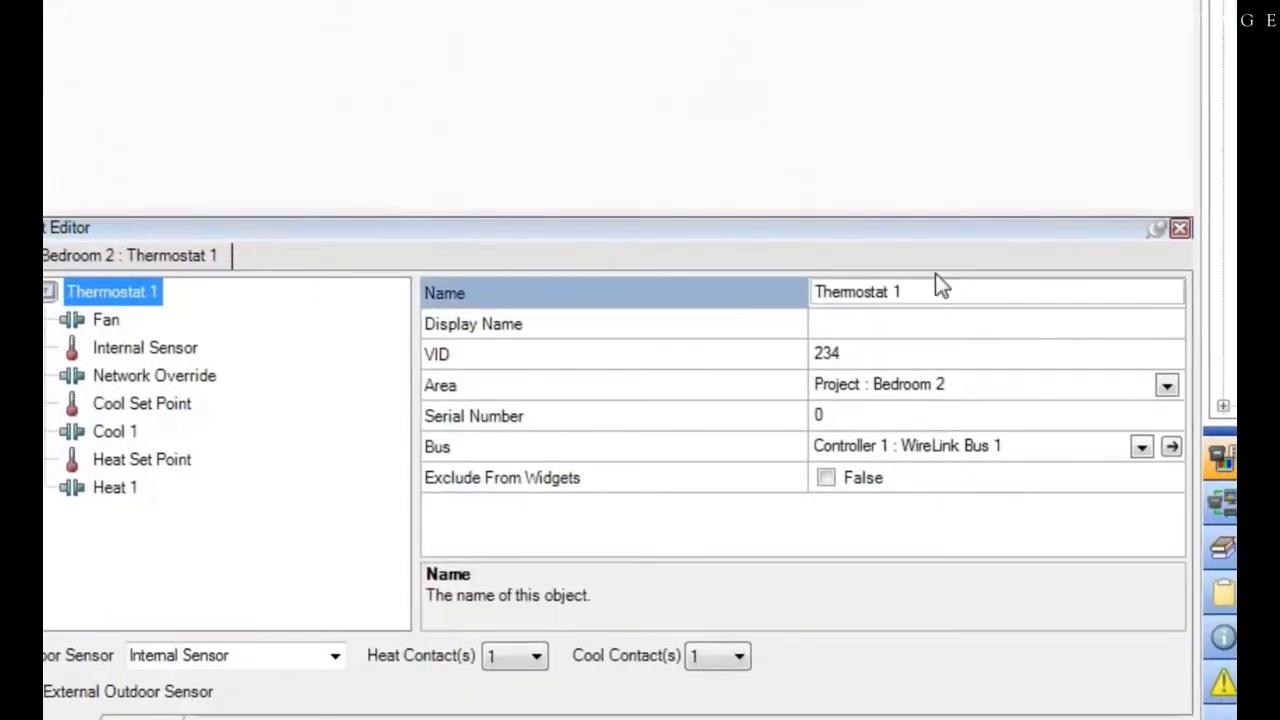
Rename the new thermostat Second Bedroom Thermostat and set its display name to Second Bedroom.
double_click(902, 290)
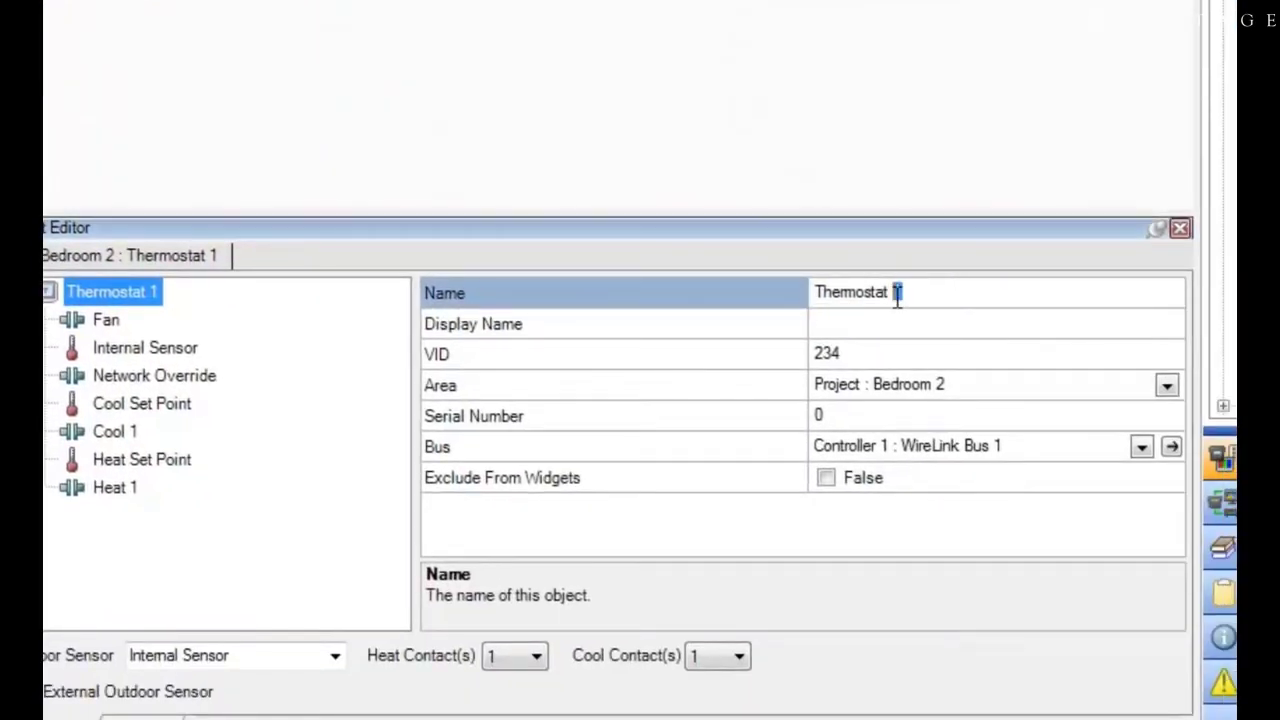
key("BackSpace")
key("Home")
type("Second Bedroom")
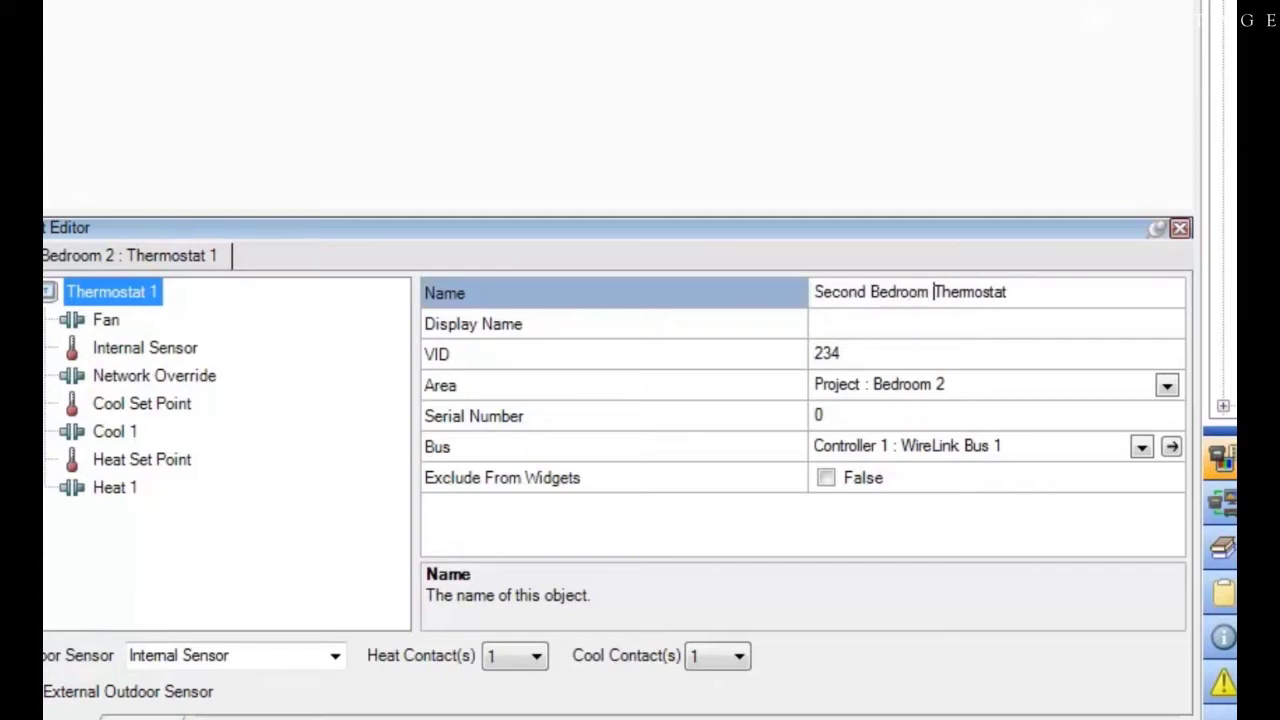
left_click(981, 322)
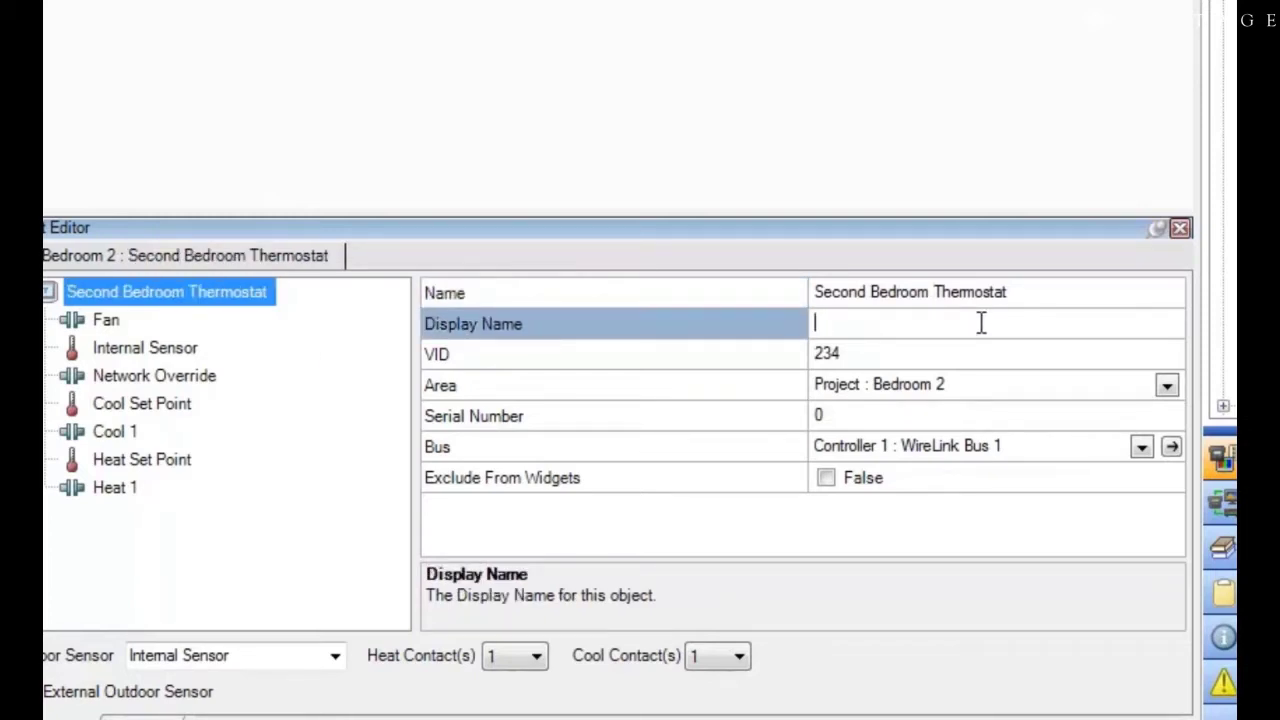
type("Second Be")
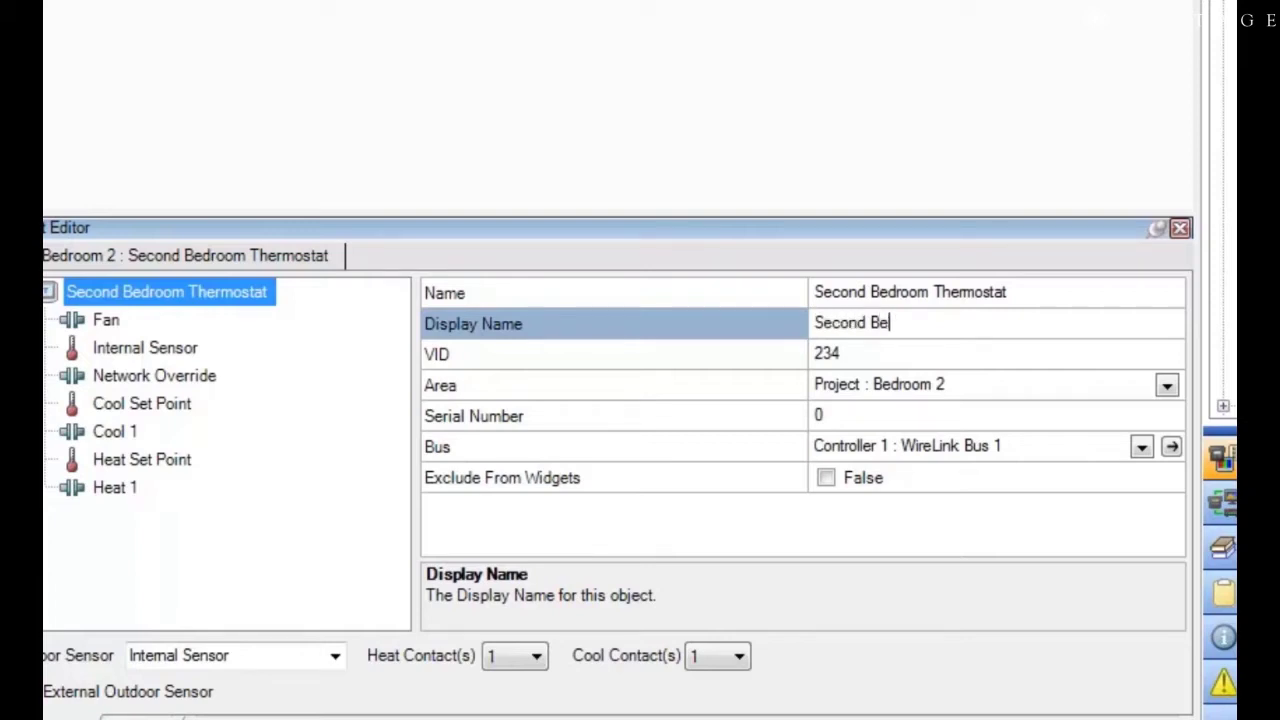
type("droom")
left_click(955, 335)
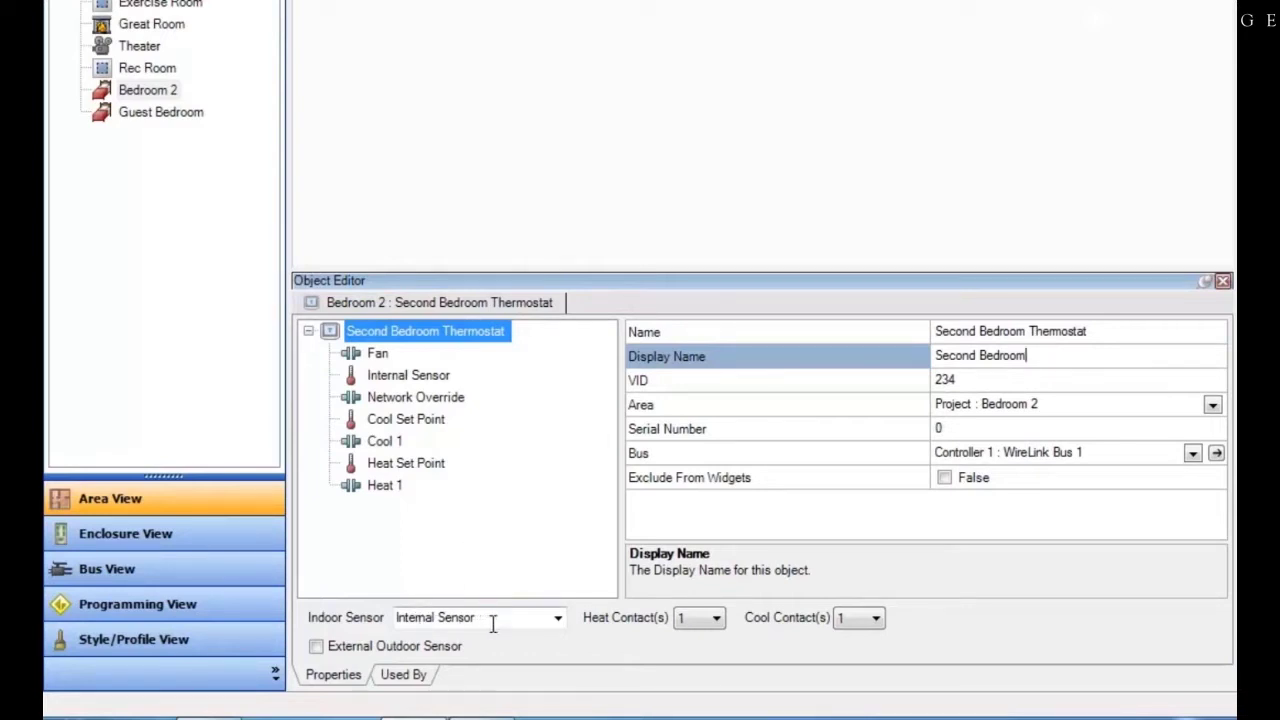
Review the indoor sensor types and heat contact options available for the second bedroom thermostat.
left_click(558, 618)
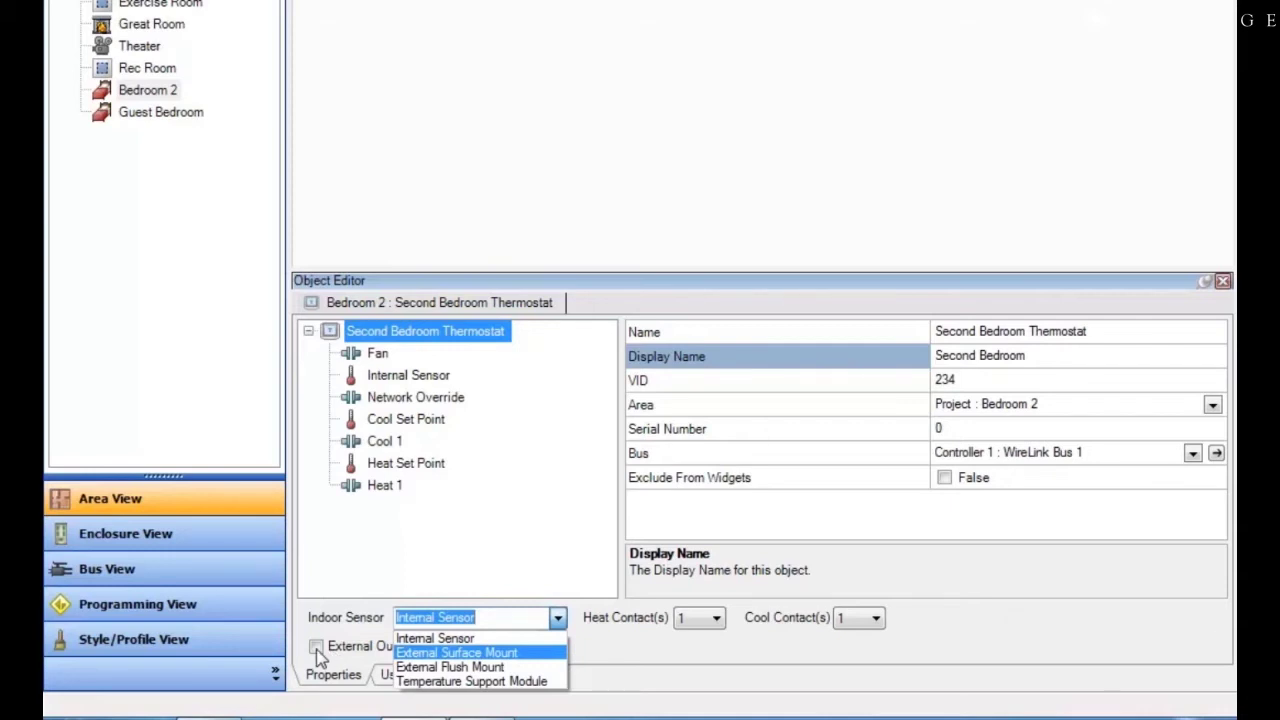
left_click(720, 623)
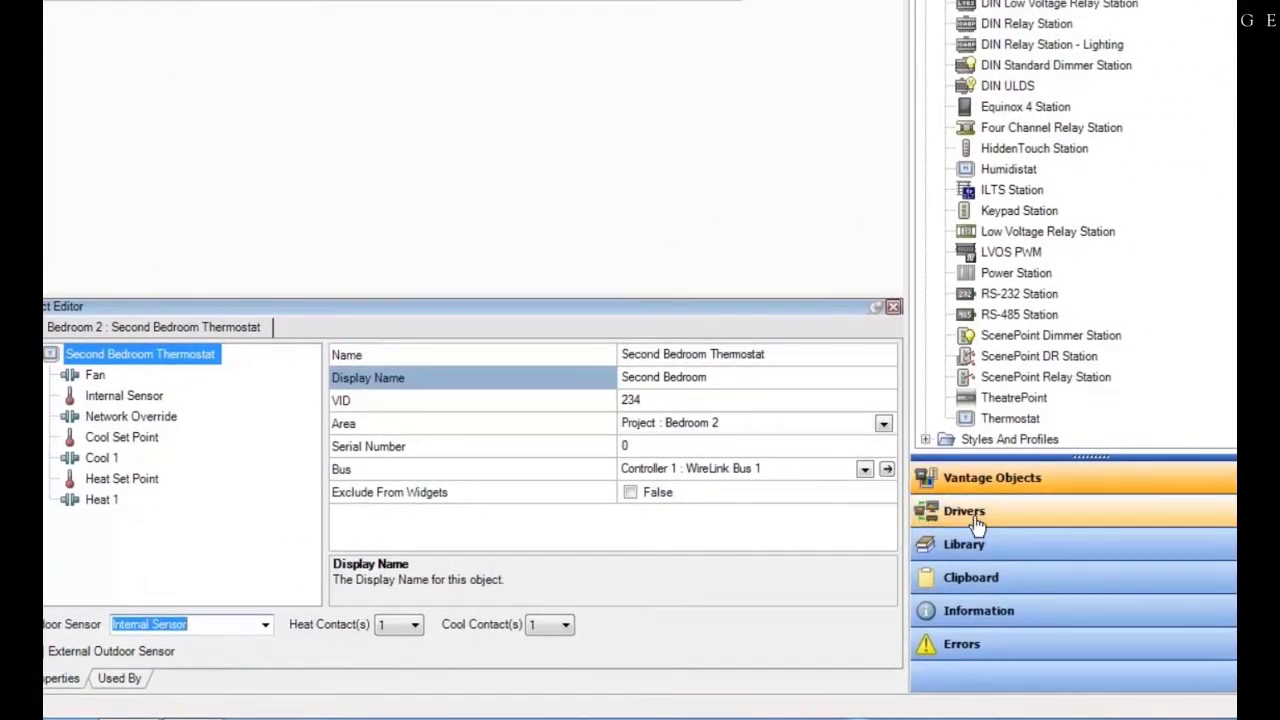
Browse the available HVAC drivers by category.
left_click(976, 526)
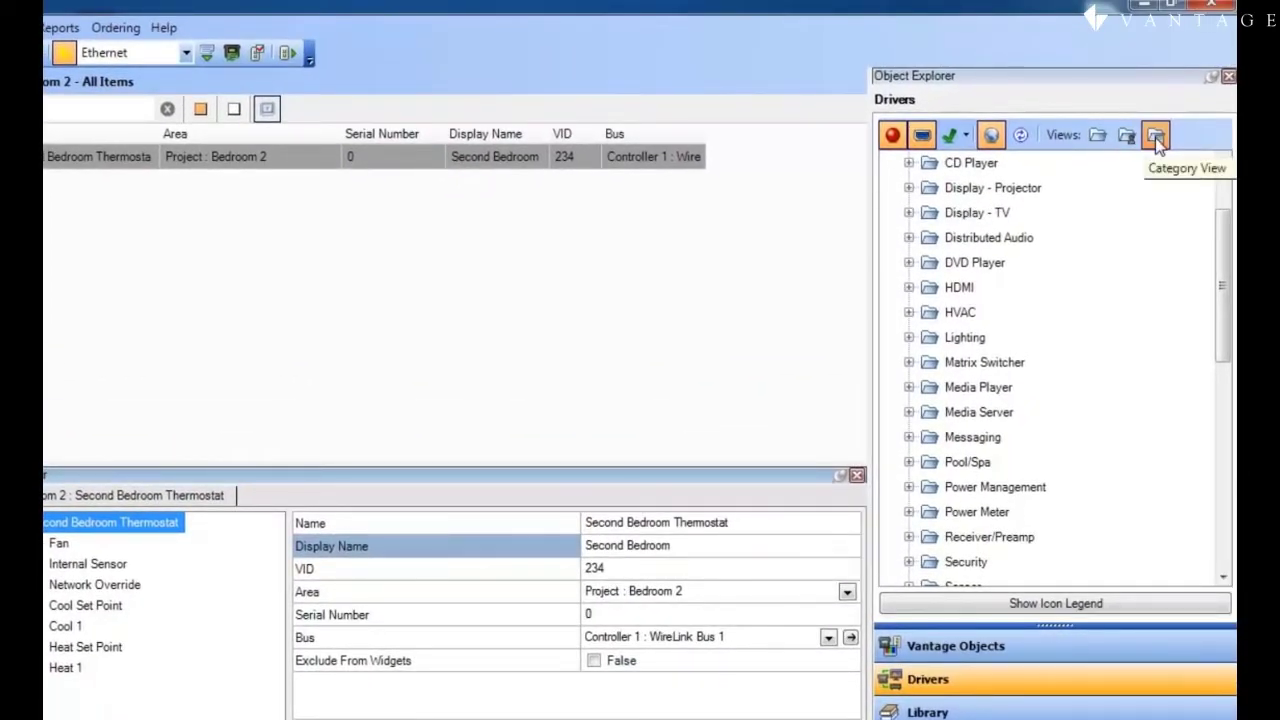
left_click(909, 313)
left_click_drag(1222, 232, 1233, 340)
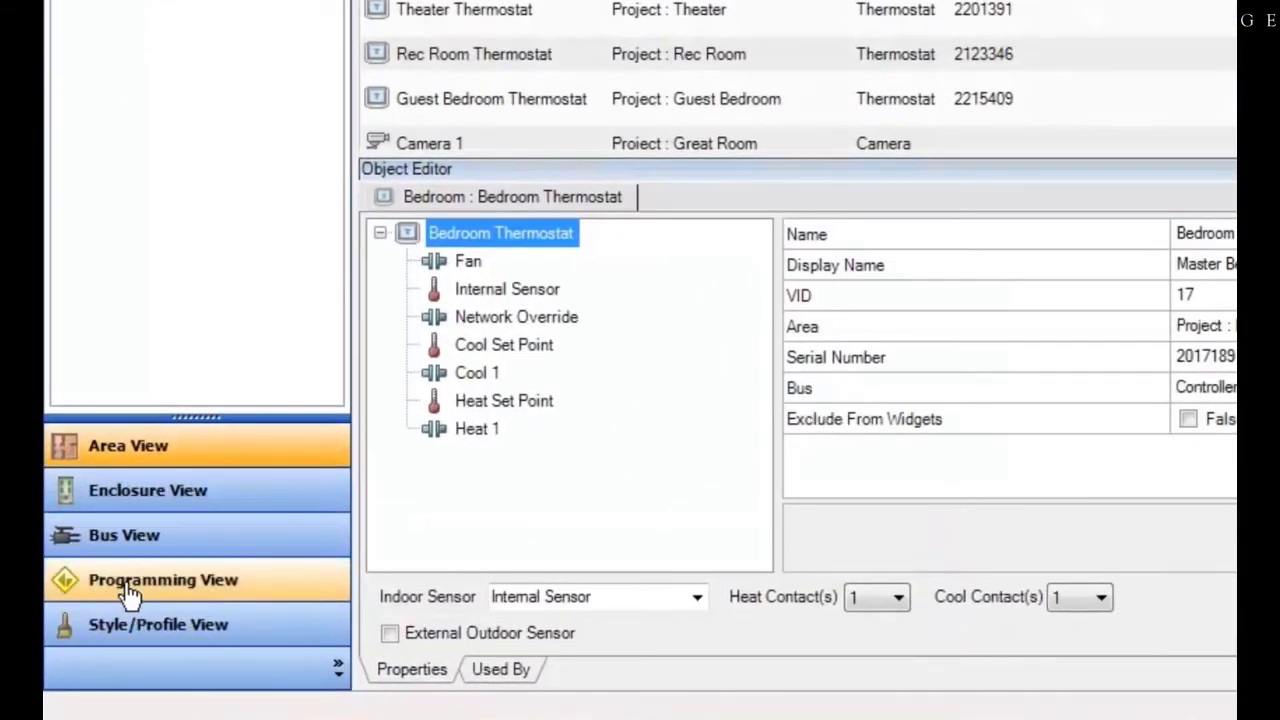
Create a task in the project's programming and name it HVAC Schedule Hold.
left_click(110, 606)
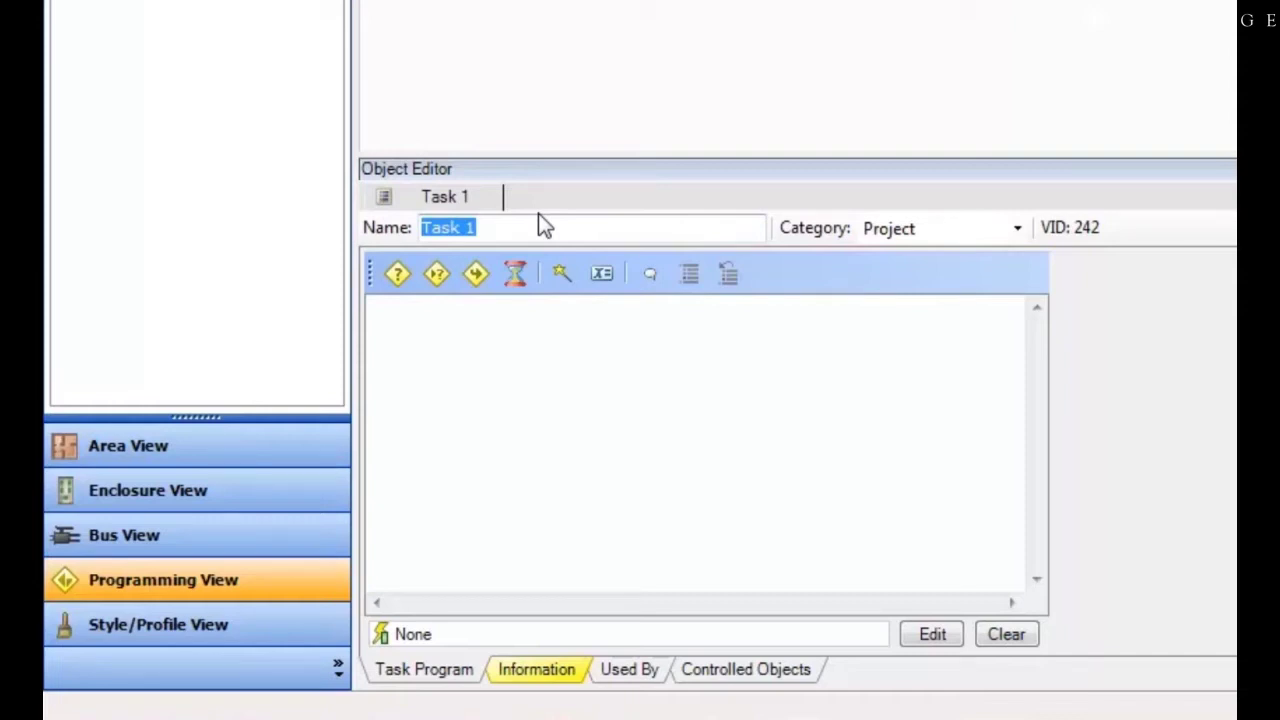
left_click(384, 236)
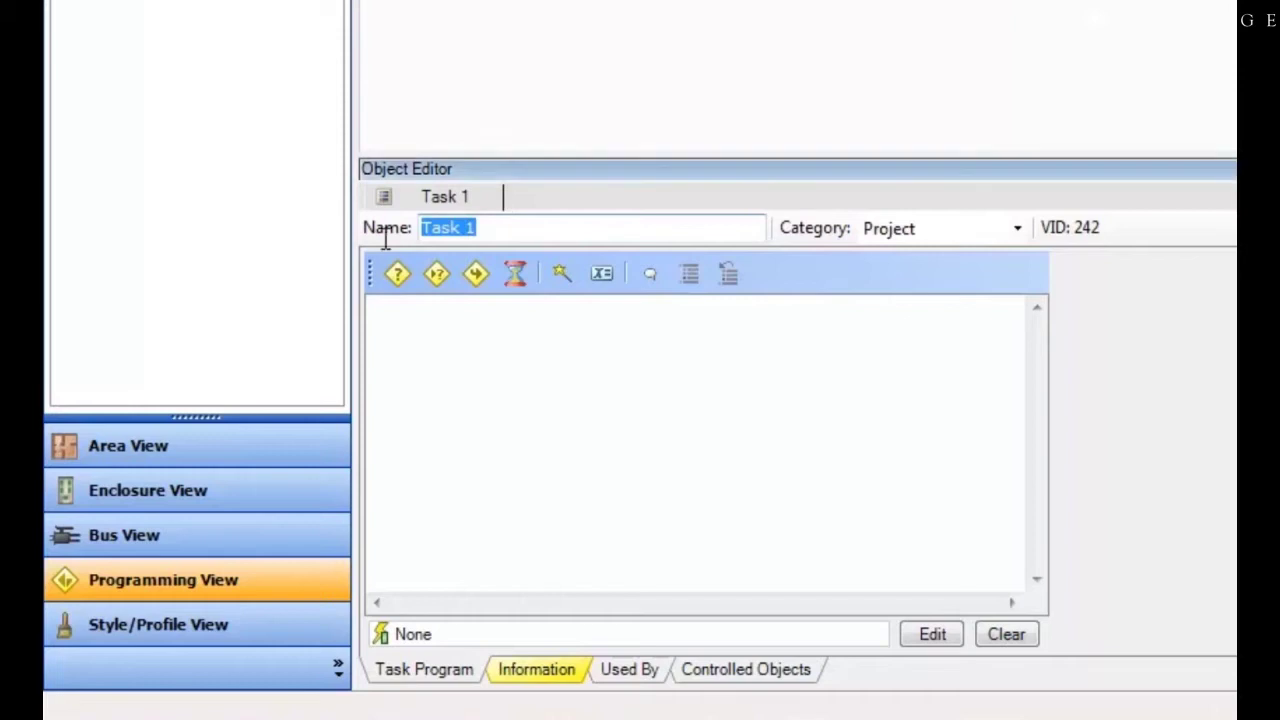
type("HVAC ")
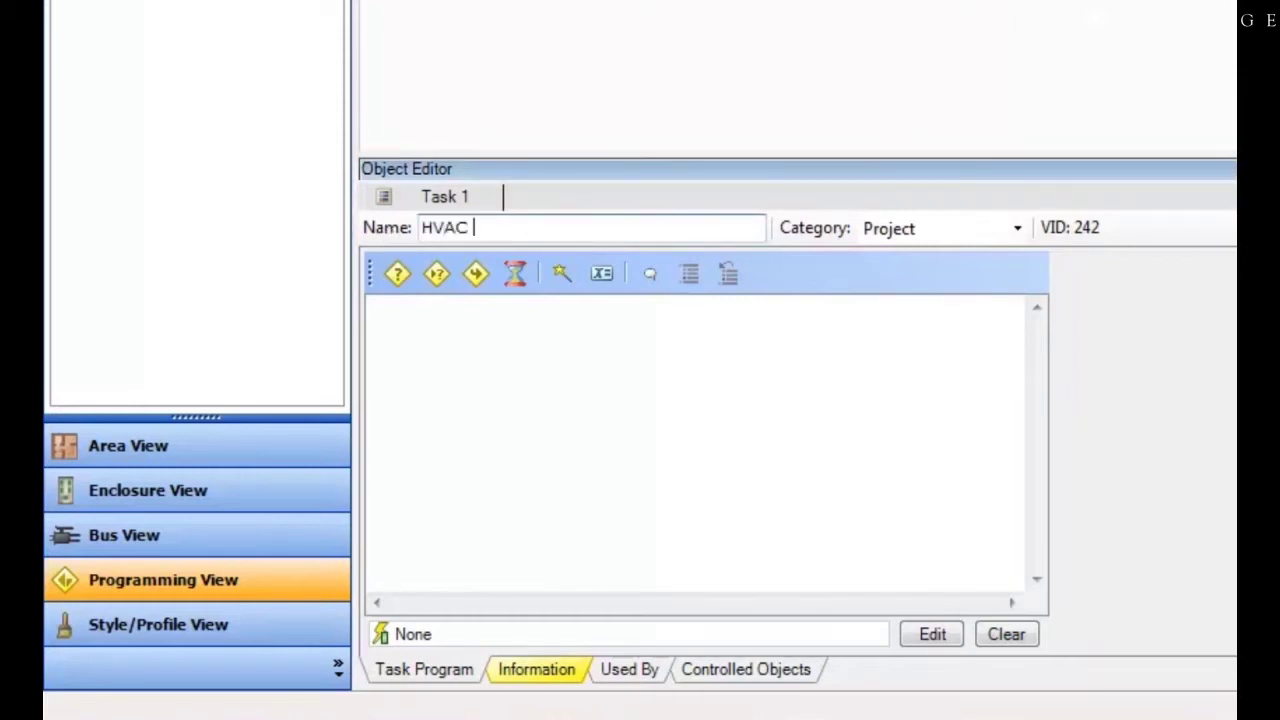
type("Schedule Hold")
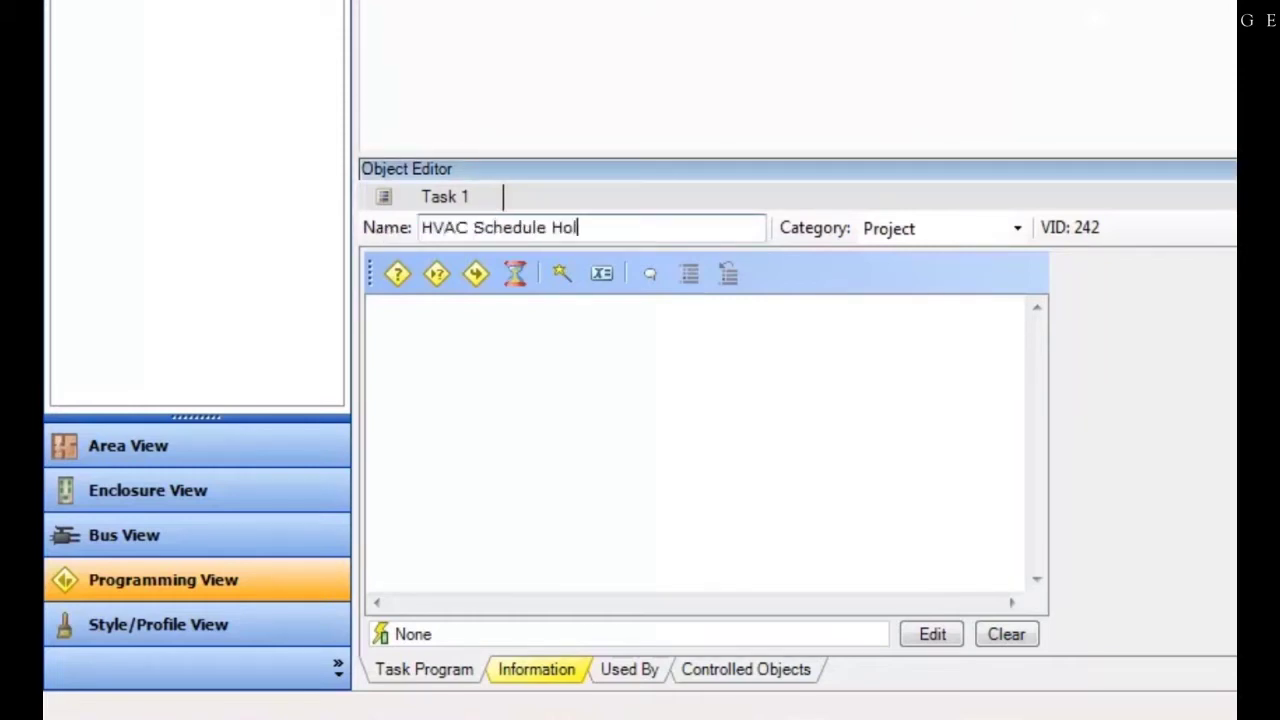
Add a Clear Thermostat Schedule procedure to the HVAC Schedule Hold task, covering all thermostats in the project.
left_click(561, 274)
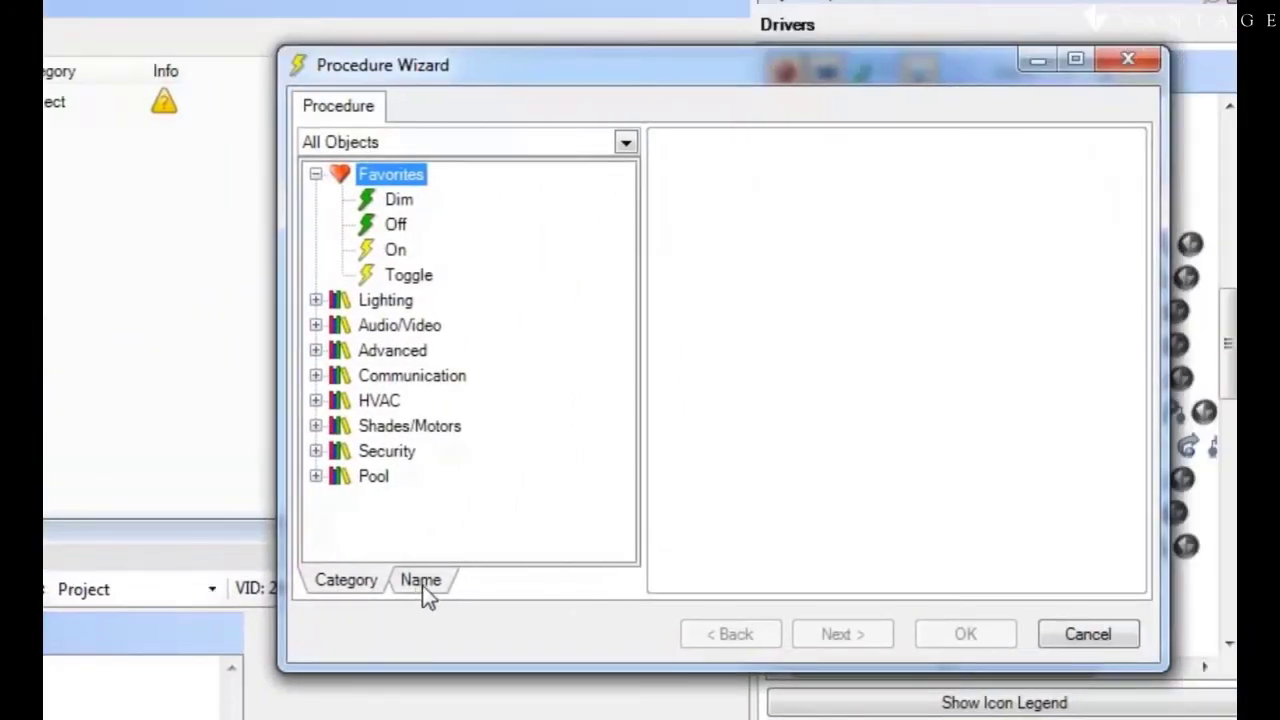
left_click(422, 585)
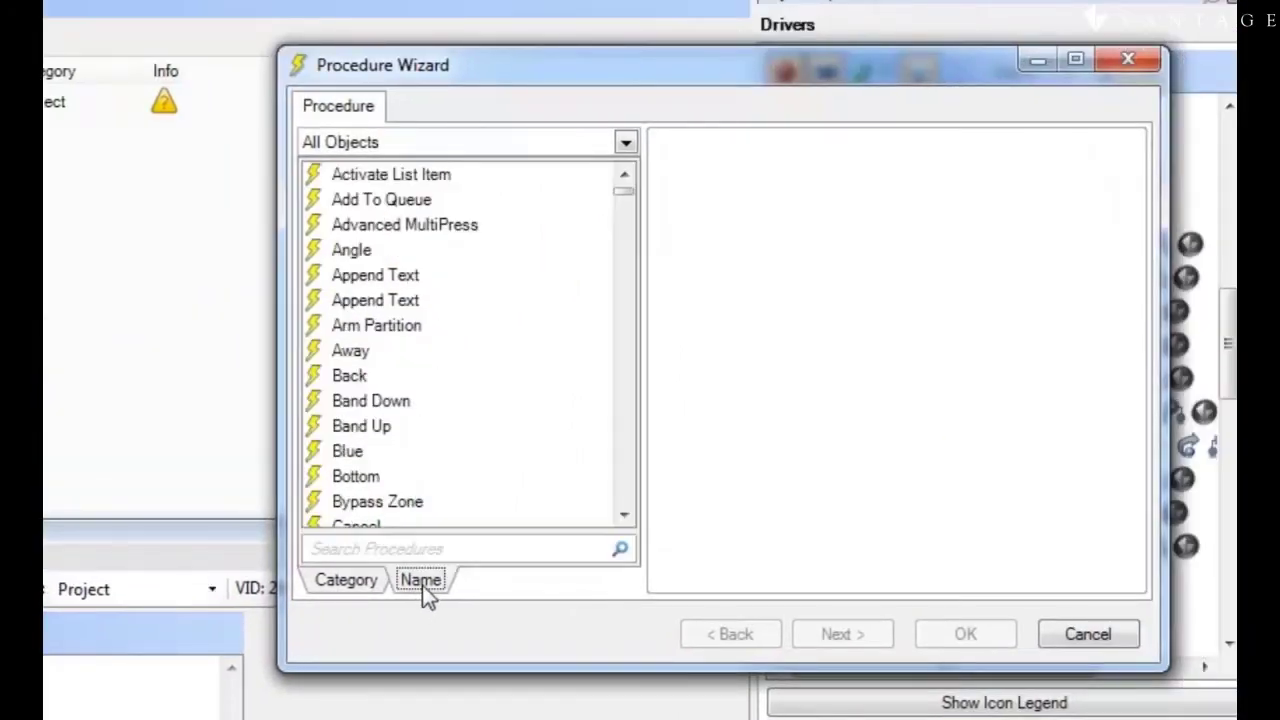
left_click(485, 552)
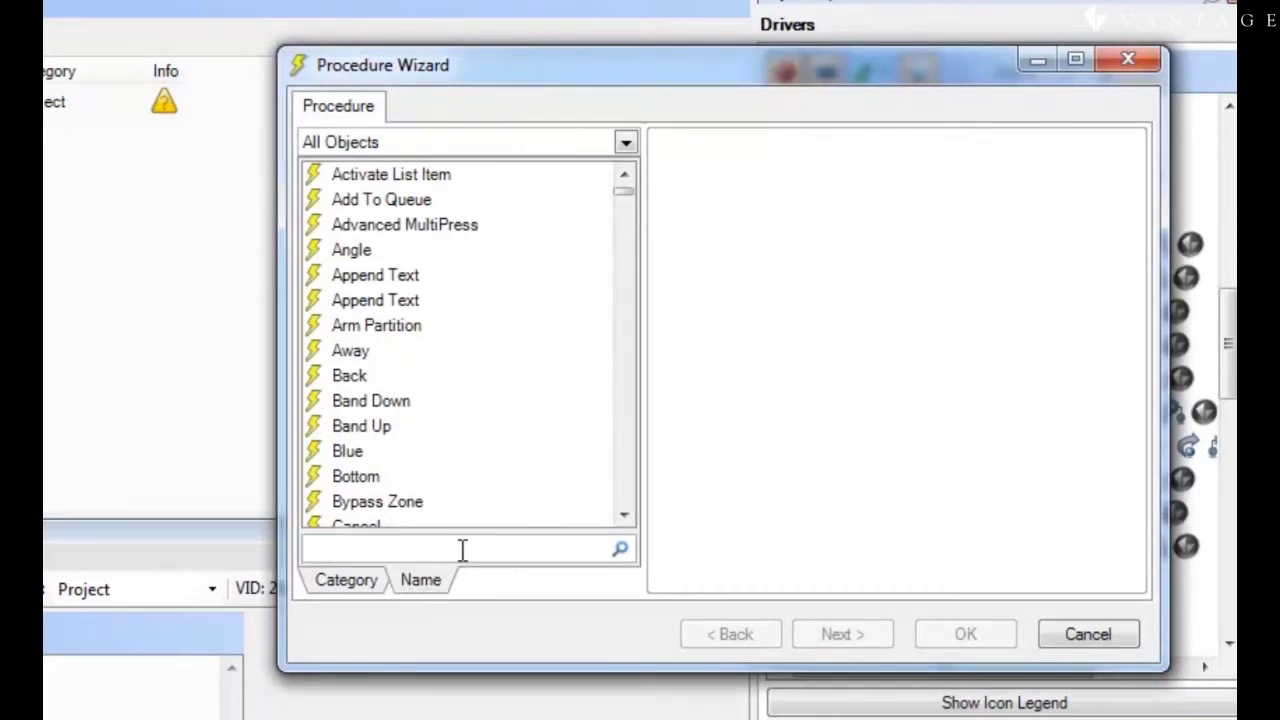
type("schedule")
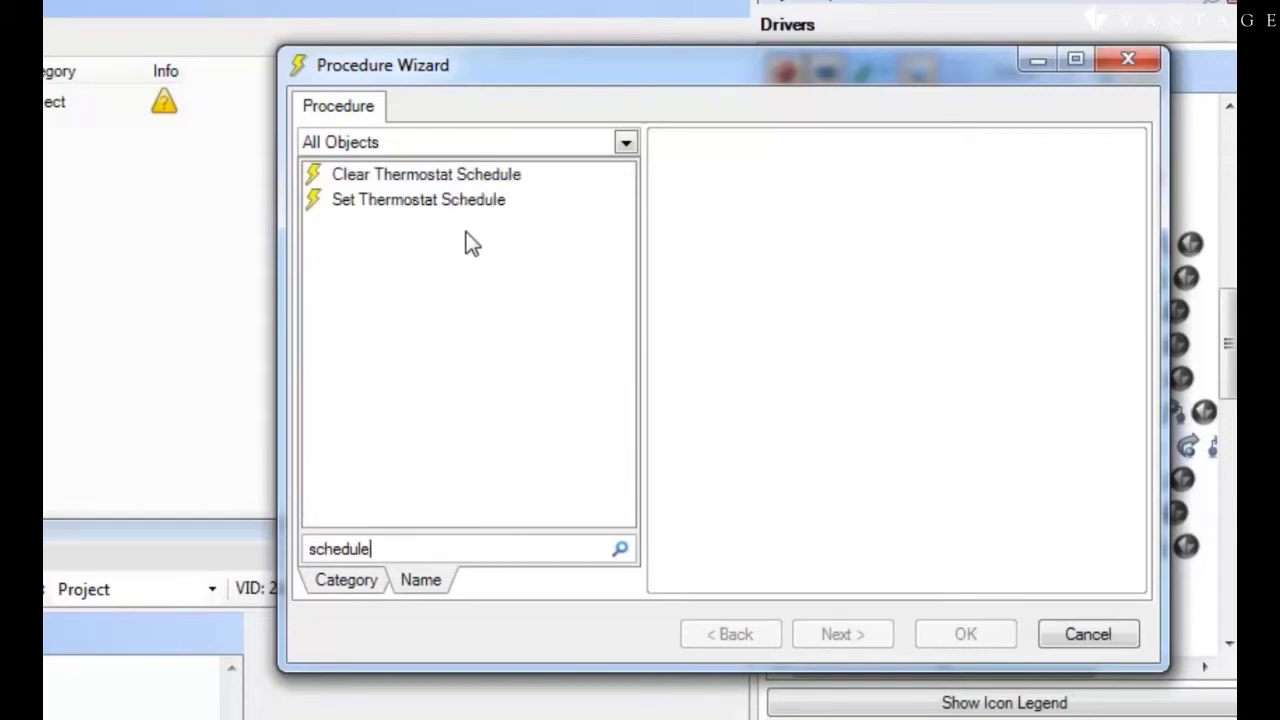
left_click(440, 176)
left_click(420, 116)
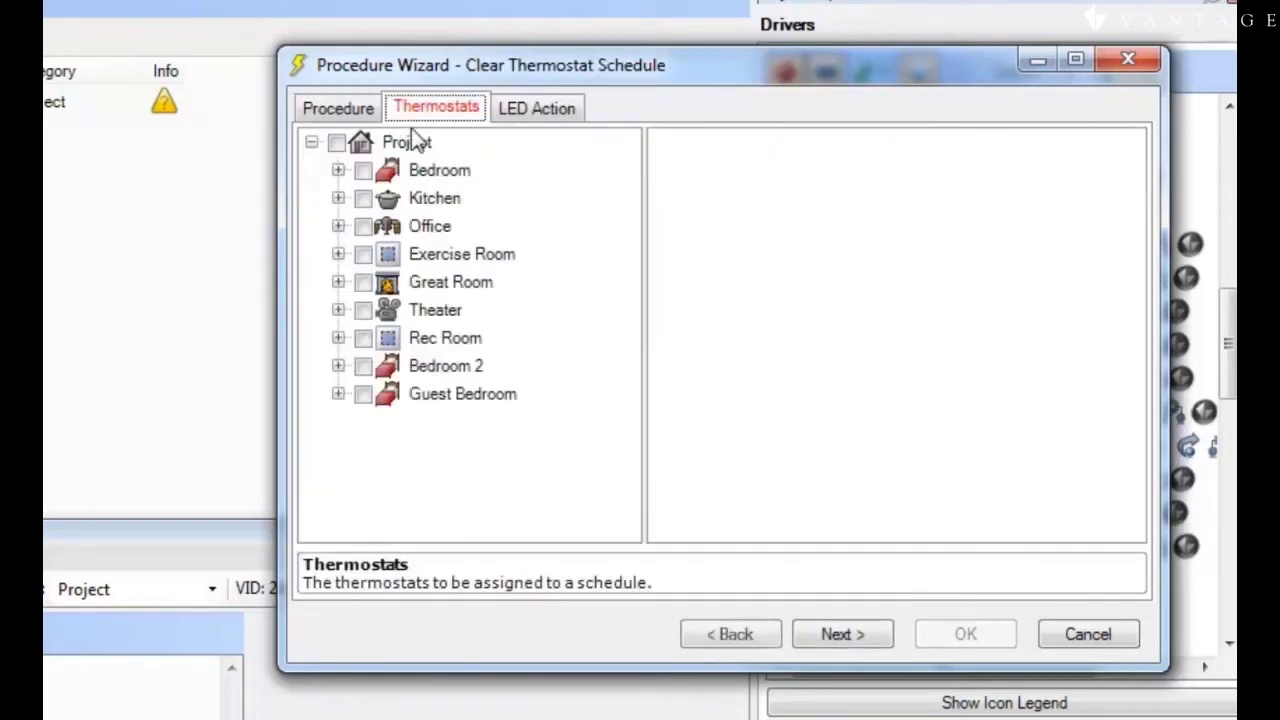
left_click(337, 143)
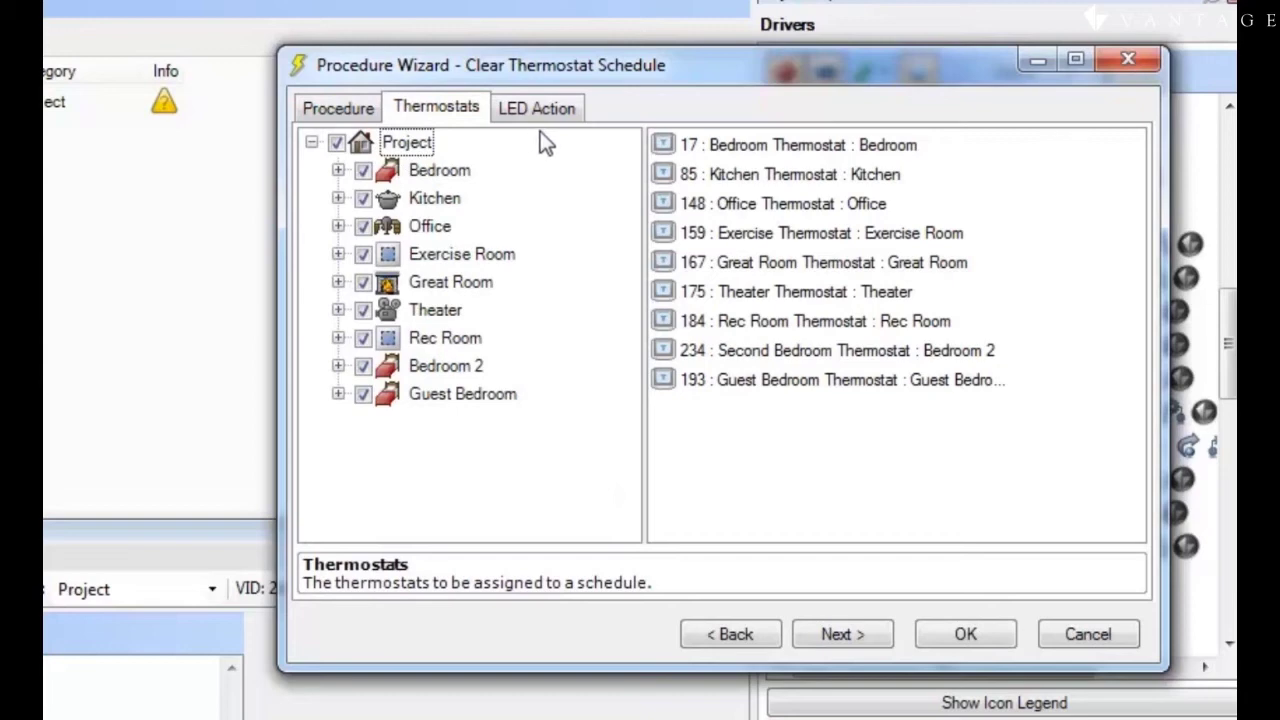
left_click(984, 638)
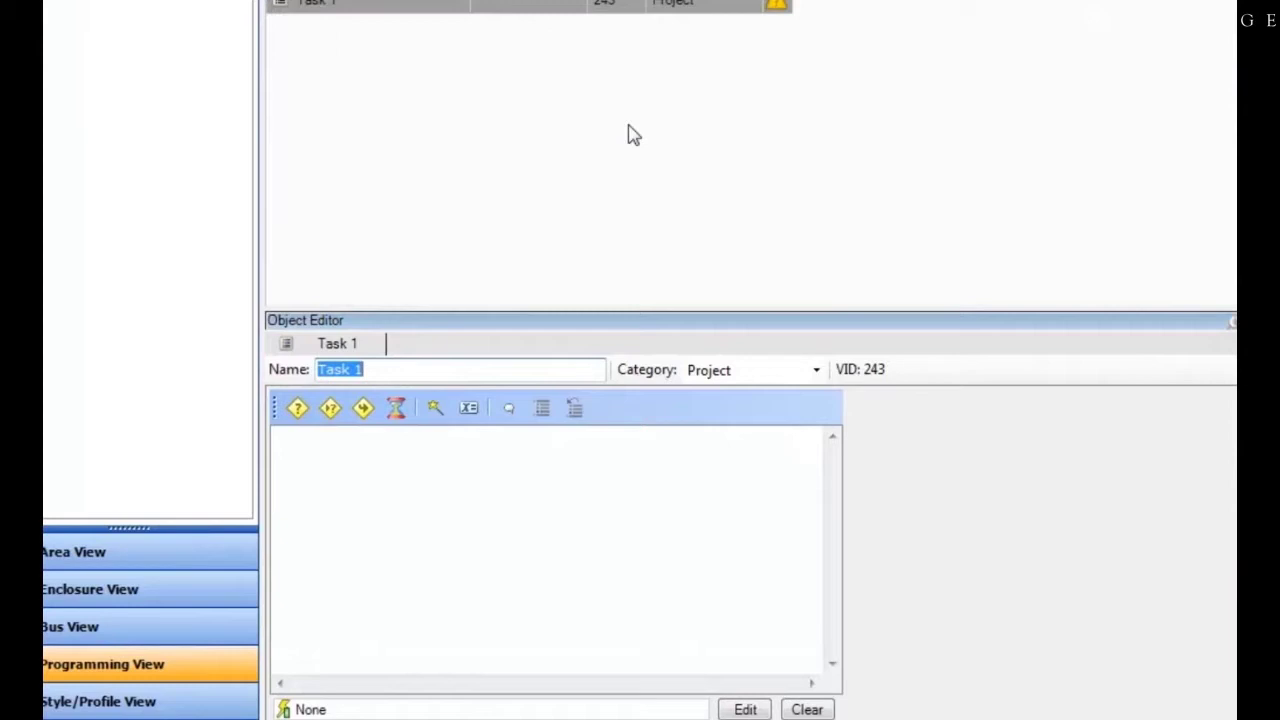
Create a second task and name it HVAC Schedule Resume.
type("HVAC")
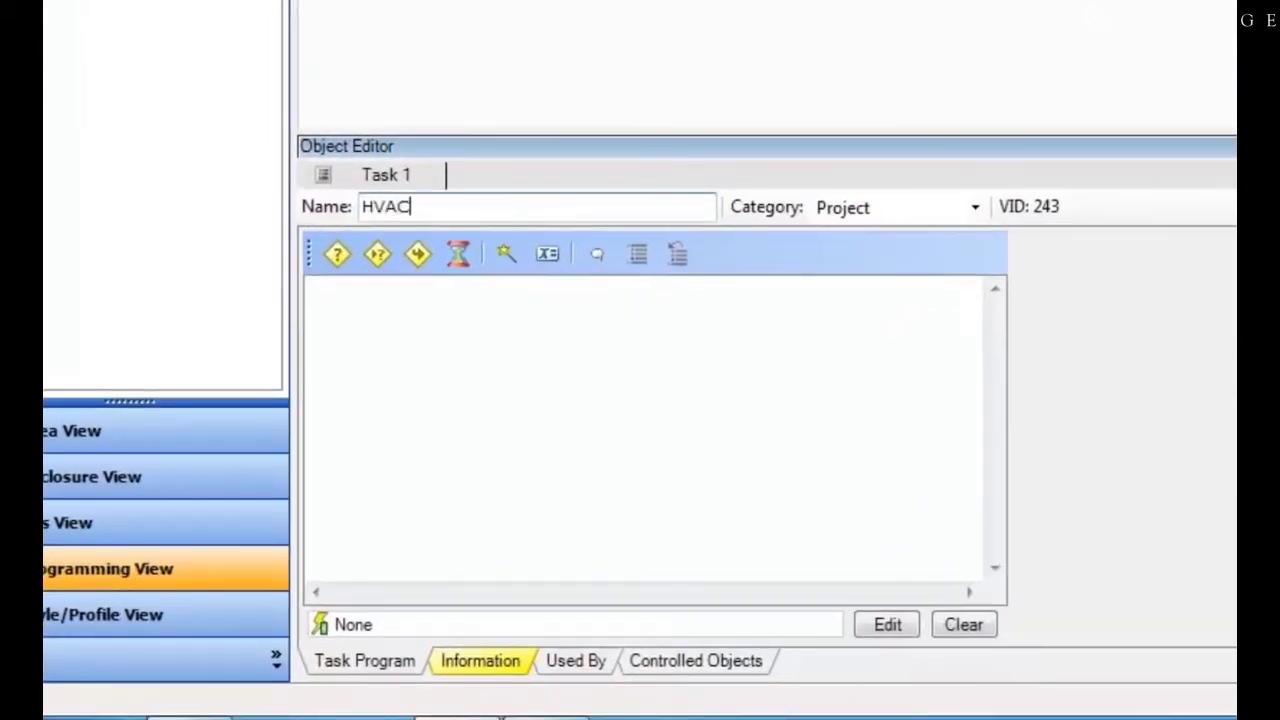
type(" Schedule Resu")
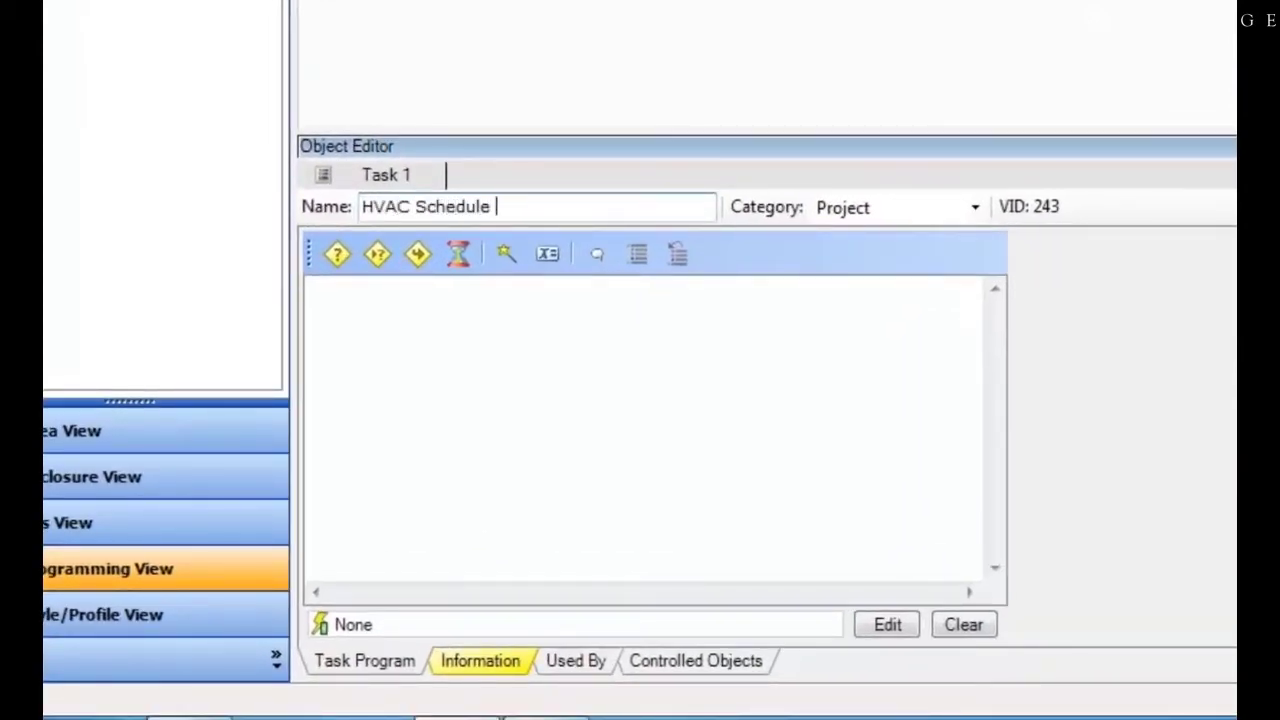
type("me")
Add a Set Thermostat Schedule procedure to the HVAC Schedule Resume task, assigning the Home schedule to the Kitchen and Great Room thermostats.
left_click(506, 254)
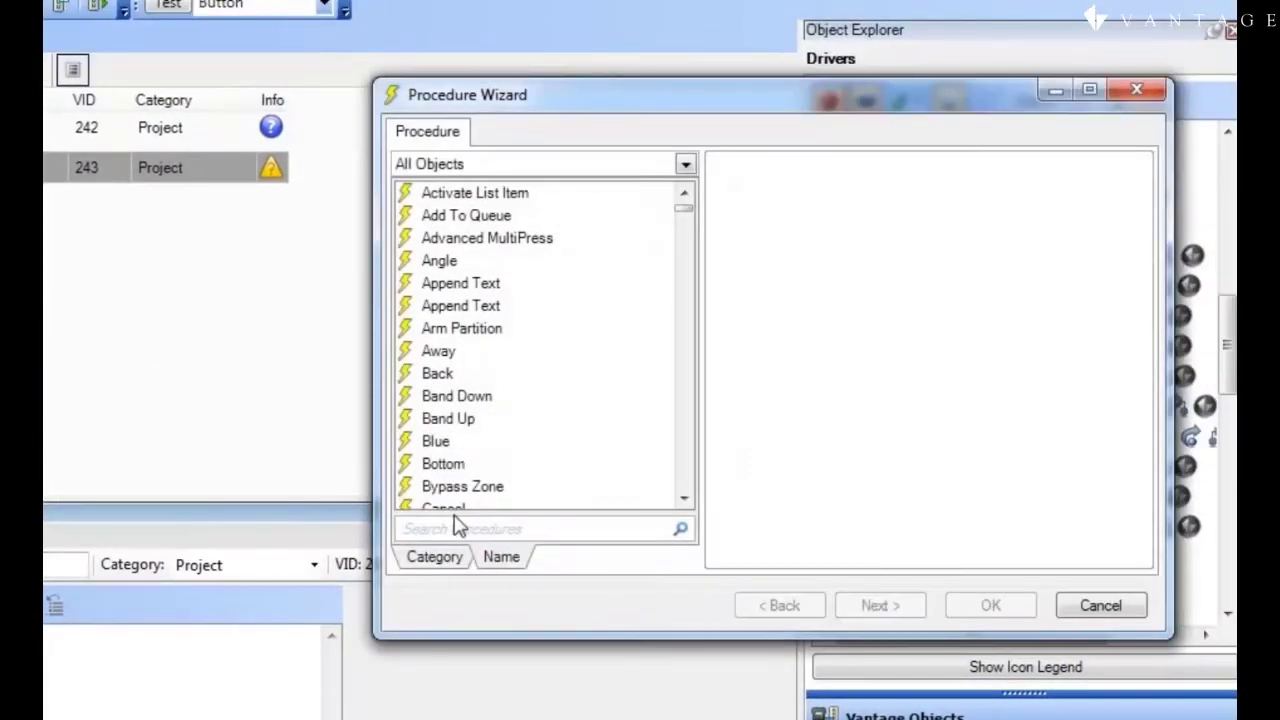
left_click(492, 509)
type("schedule")
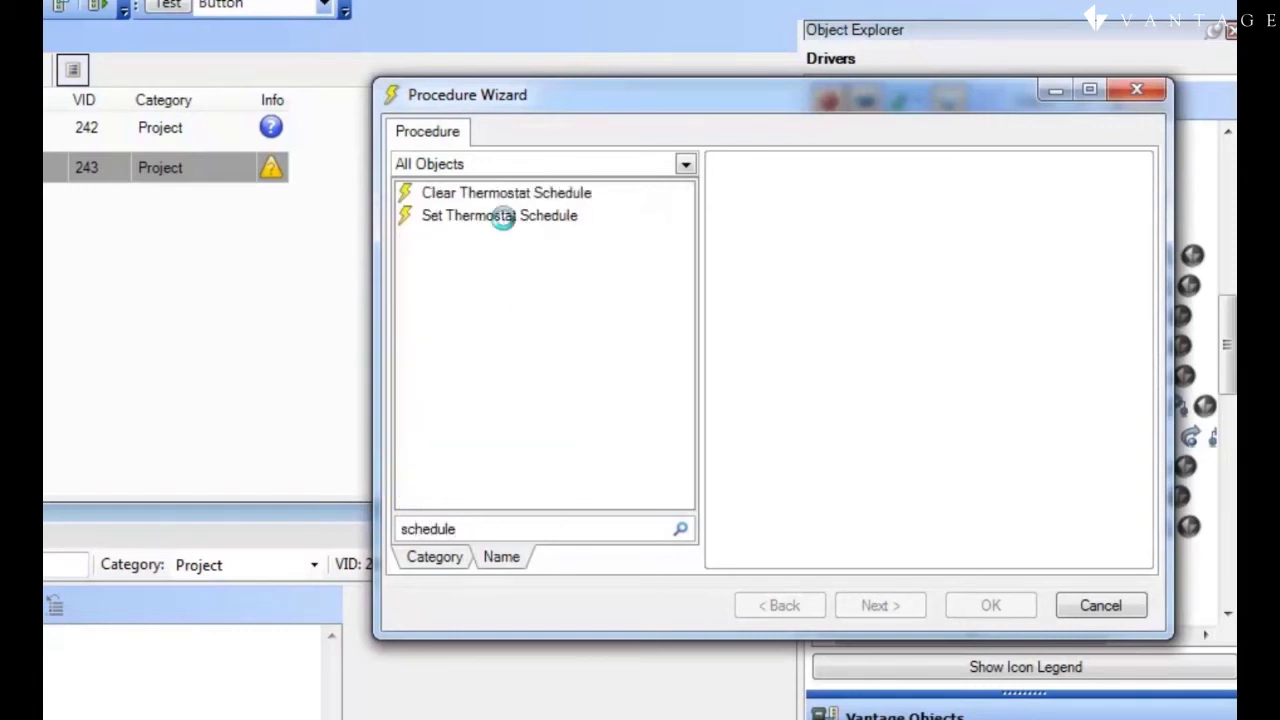
left_click(502, 219)
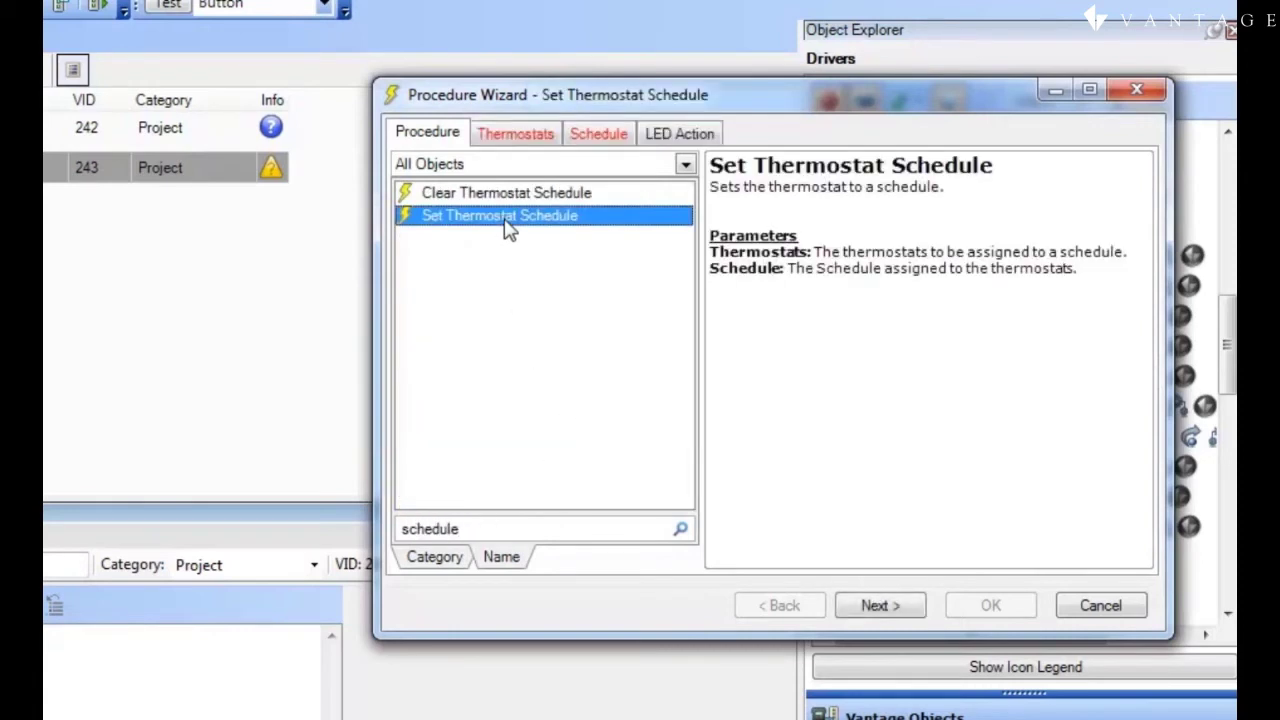
left_click(527, 141)
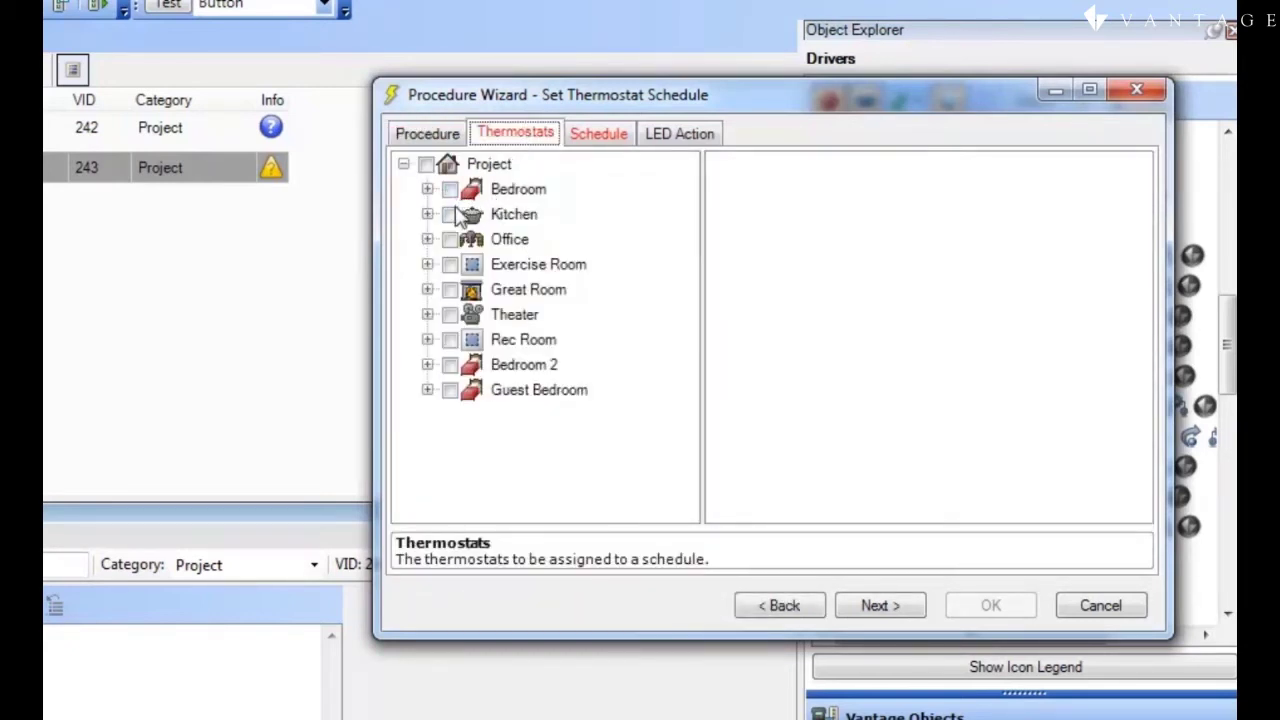
left_click(450, 214)
left_click(450, 290)
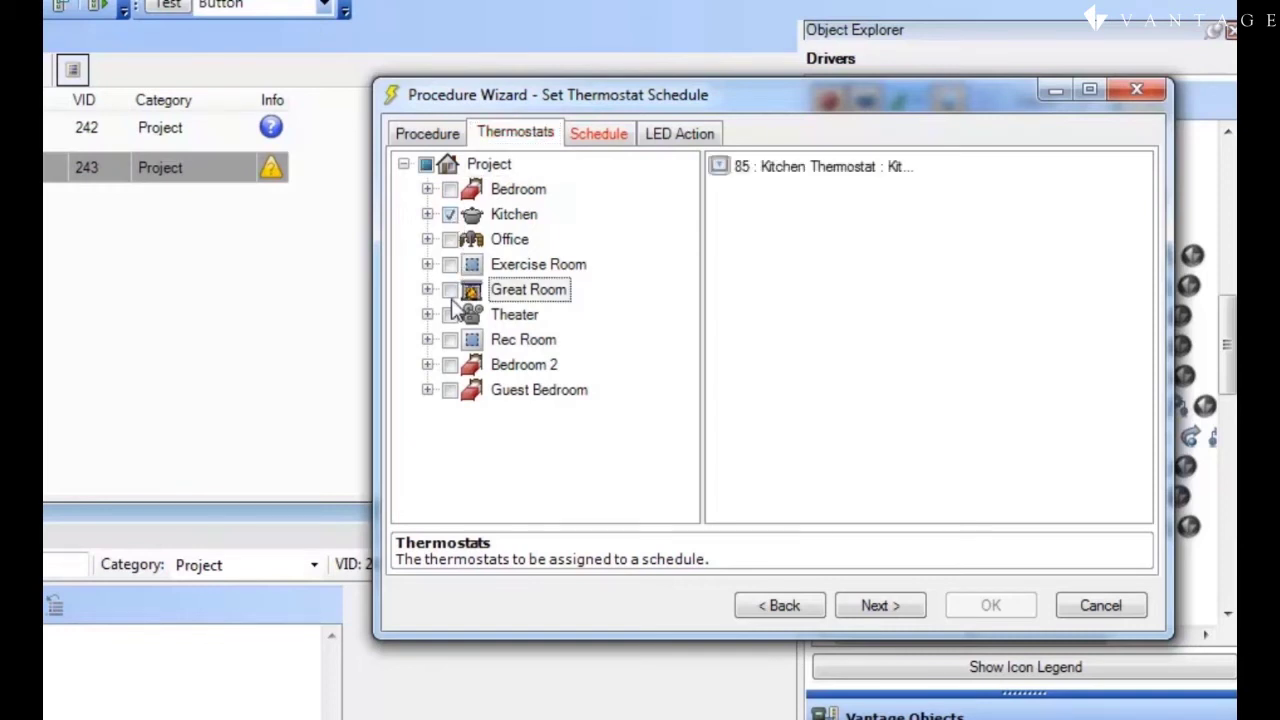
left_click(600, 136)
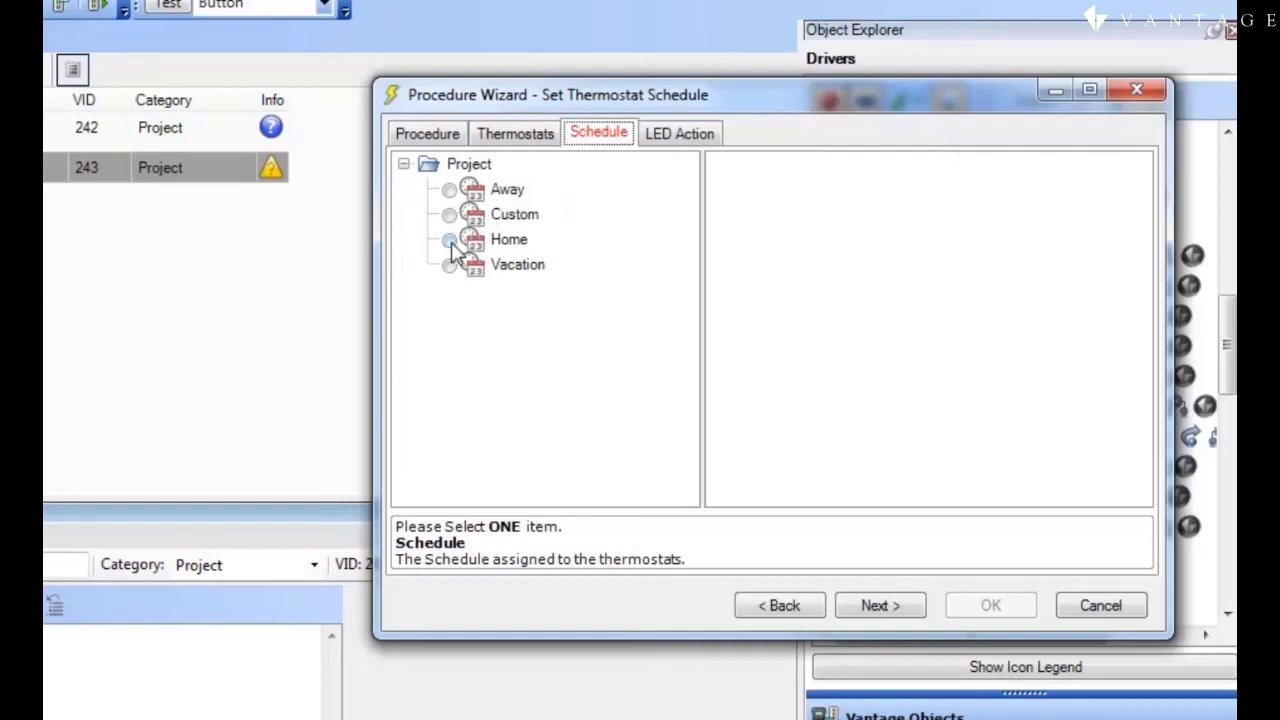
left_click(449, 241)
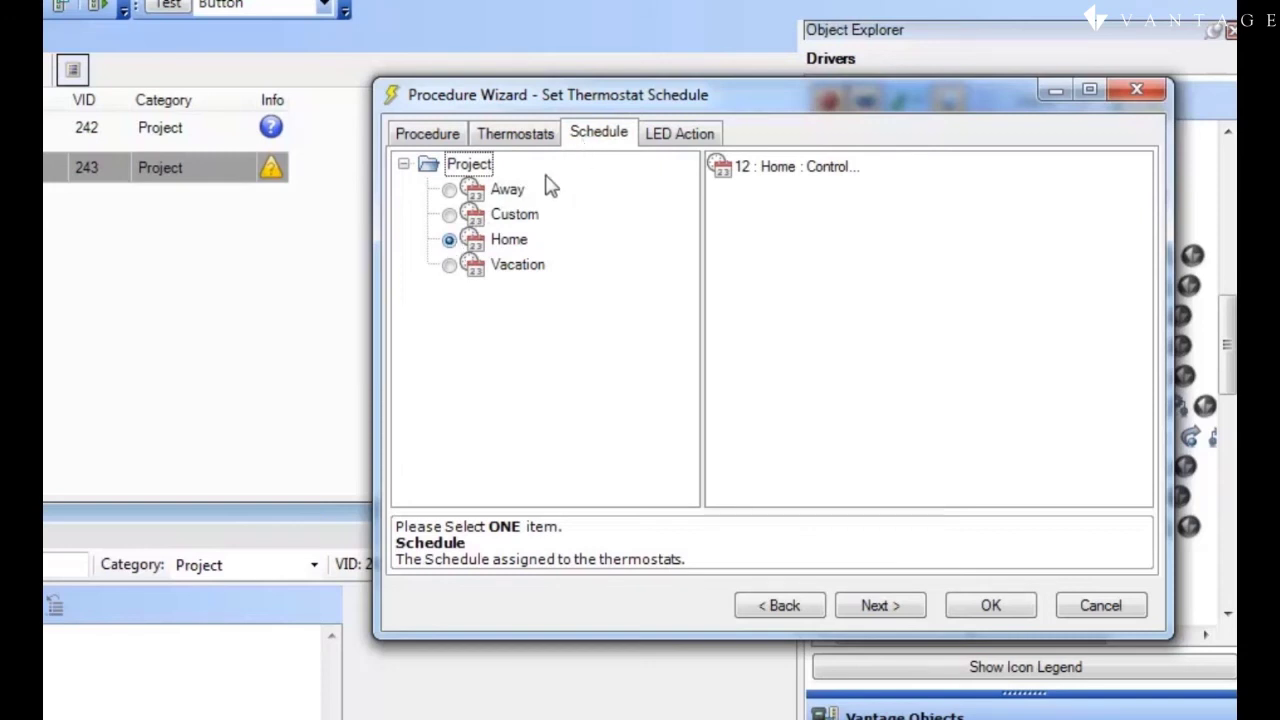
left_click(999, 607)
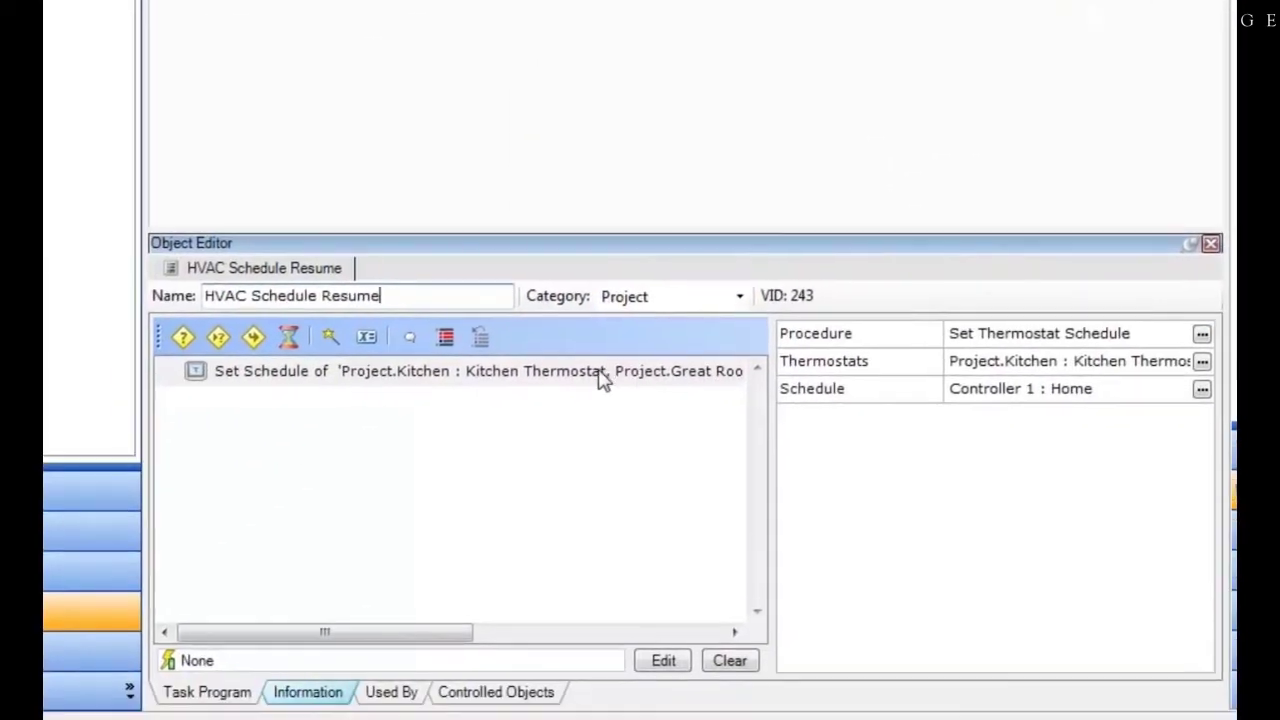
left_click(174, 646)
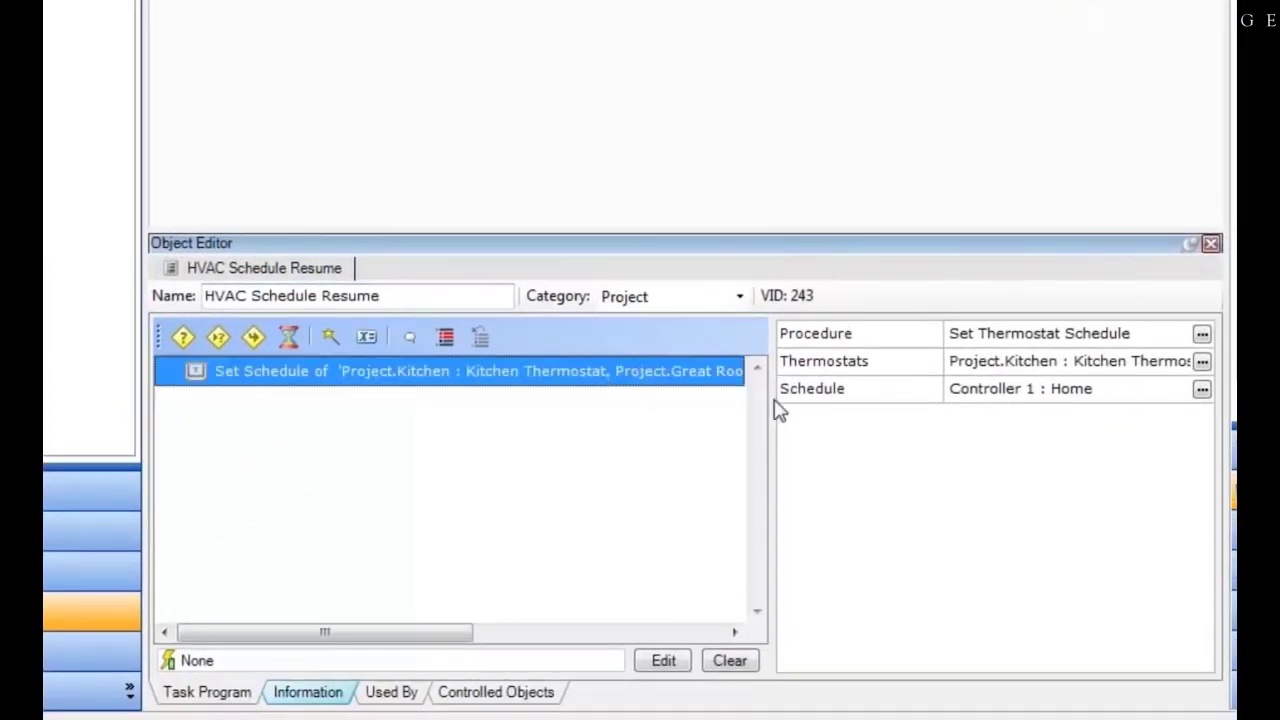
Duplicate the Set Thermostat Schedule procedure in the HVAC Schedule Resume task and make the copy assign the Custom schedule to the Office thermostat.
left_click(709, 419)
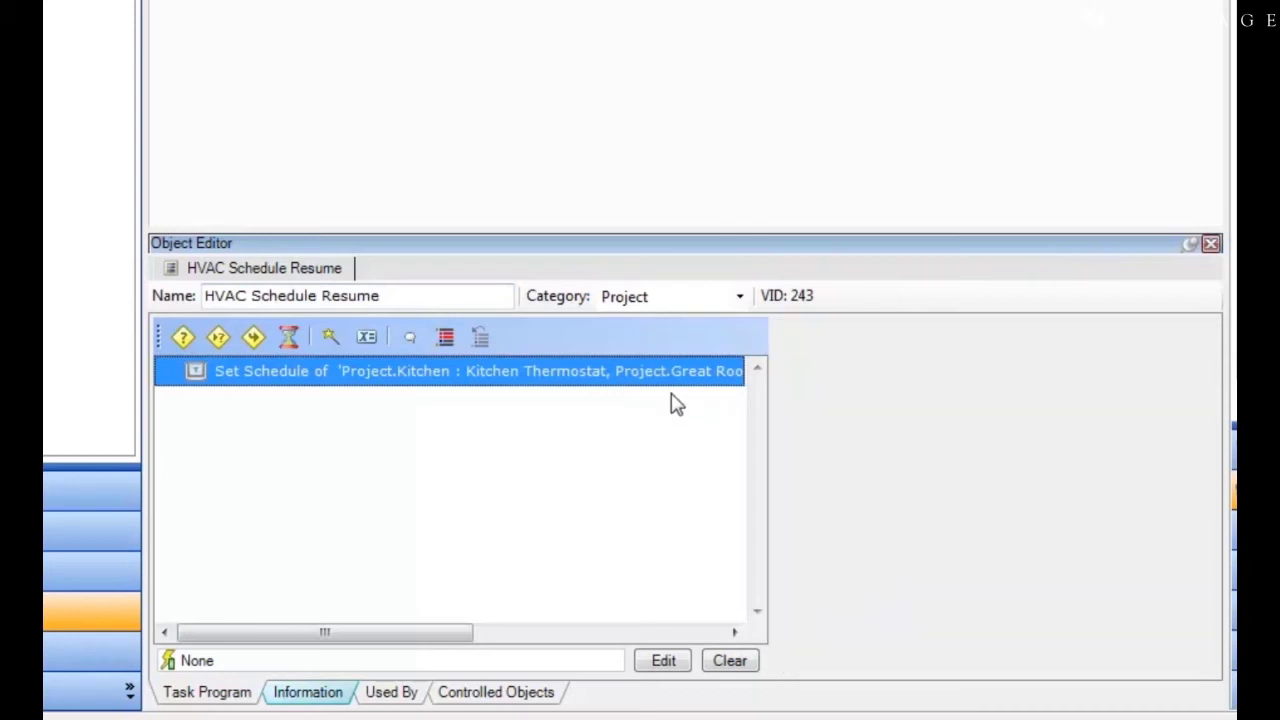
key("ctrl+v")
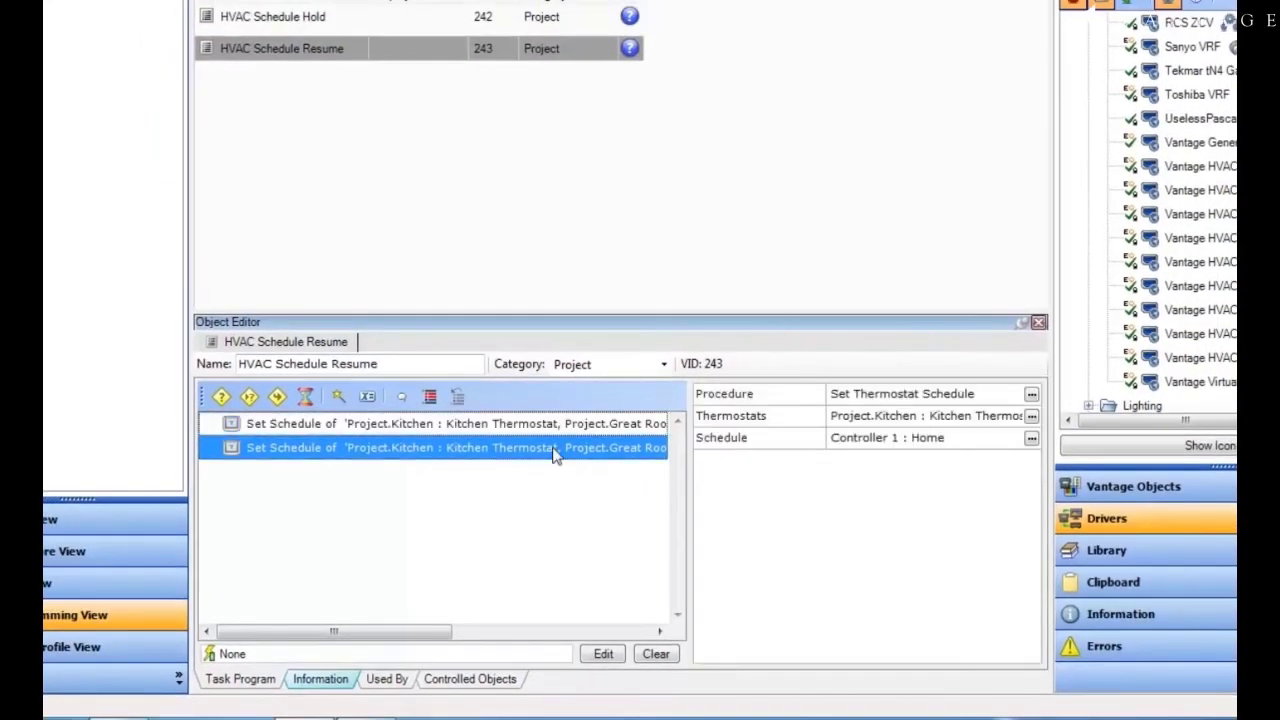
left_click(1031, 416)
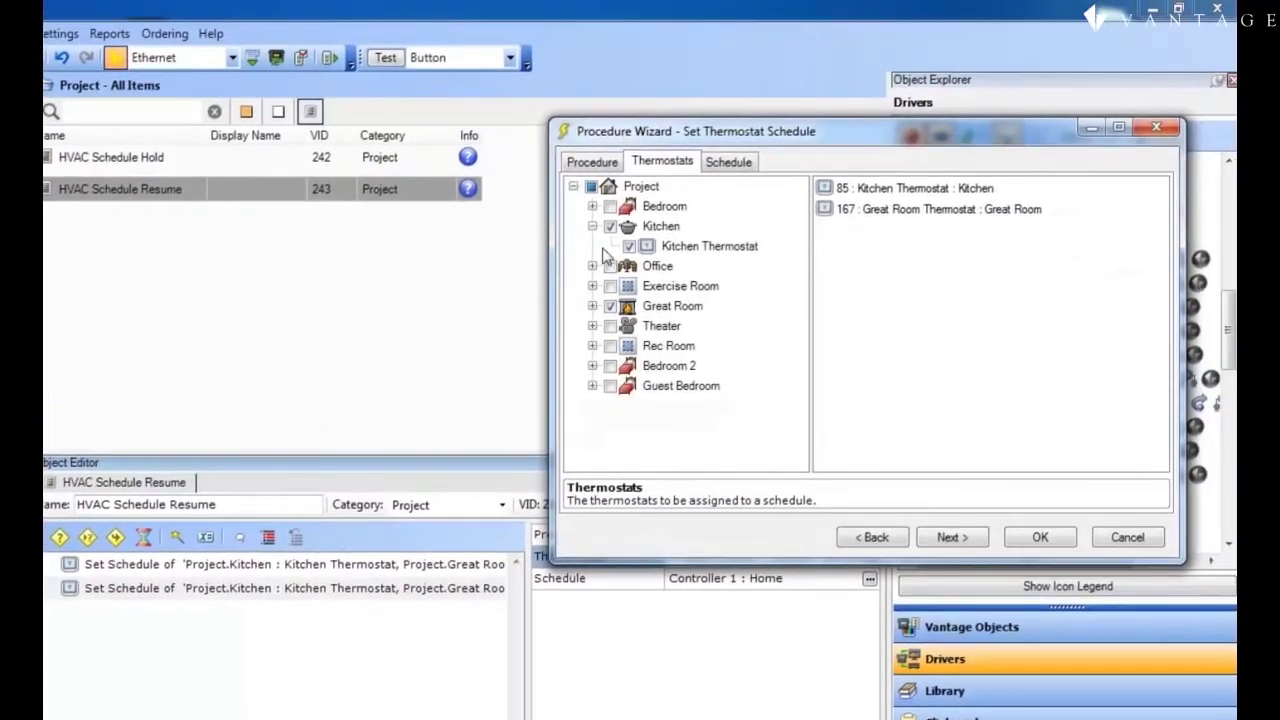
left_click(591, 187)
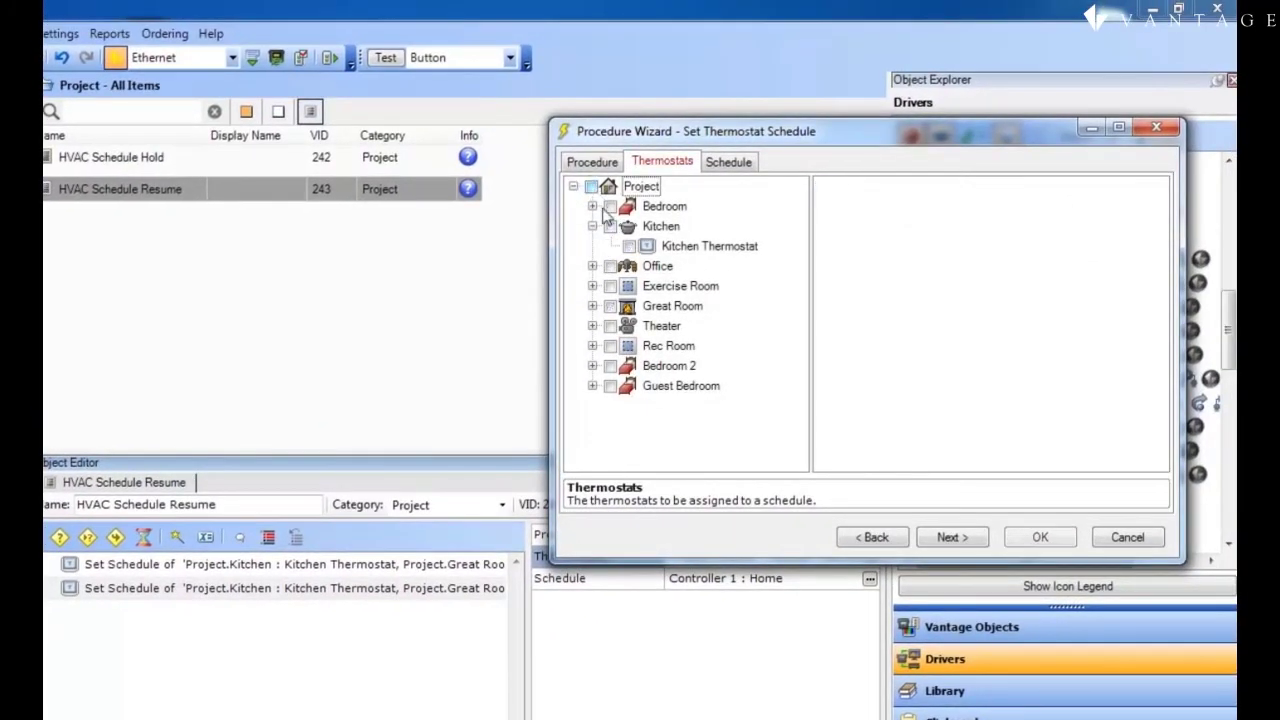
left_click(610, 266)
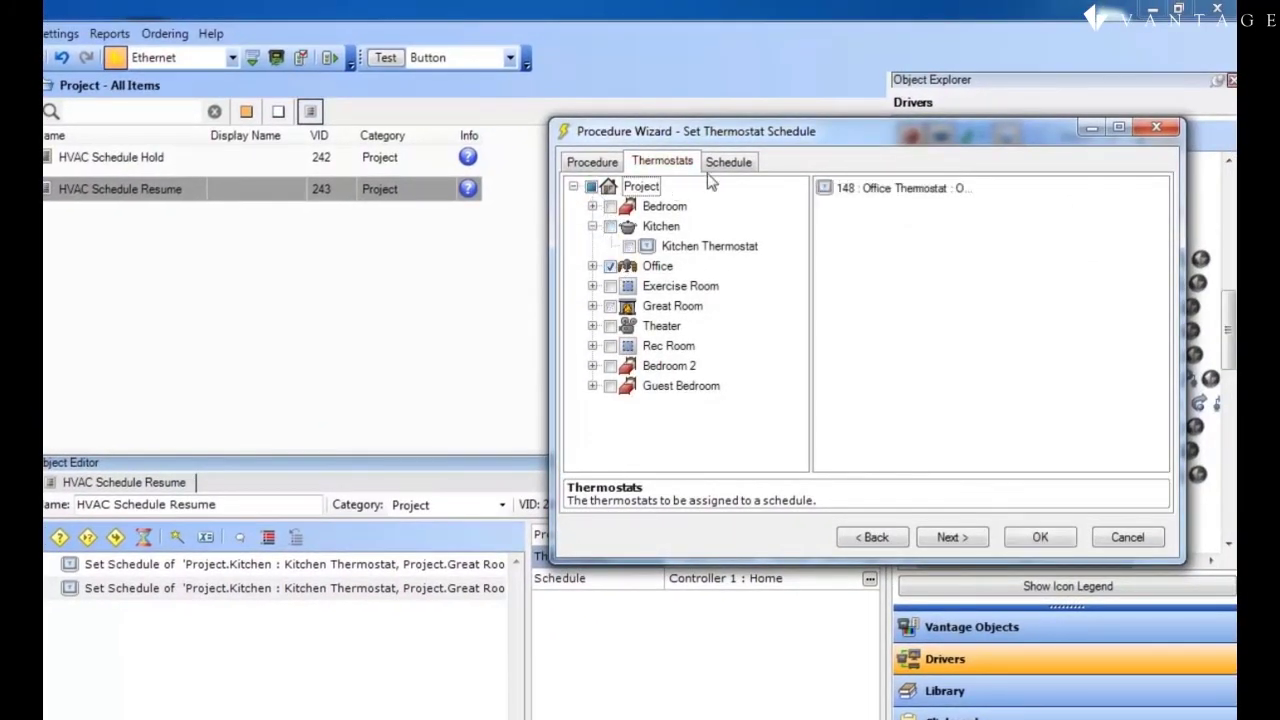
left_click(731, 165)
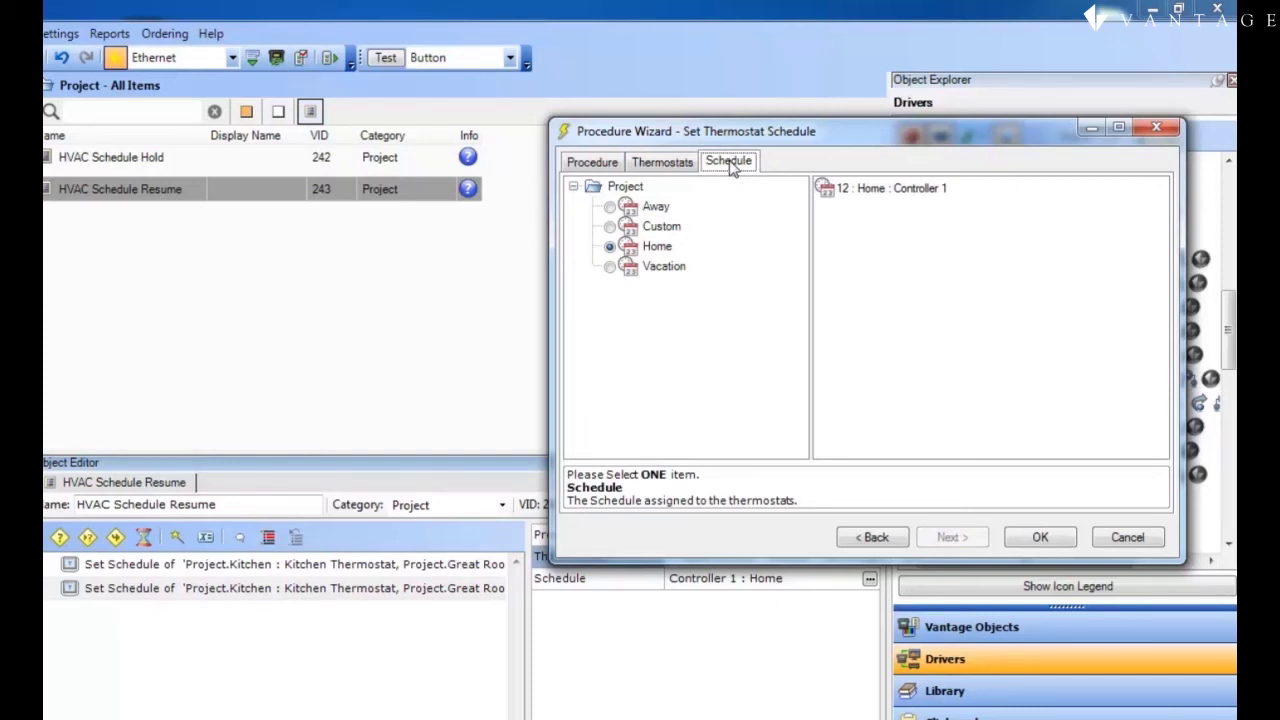
left_click(610, 227)
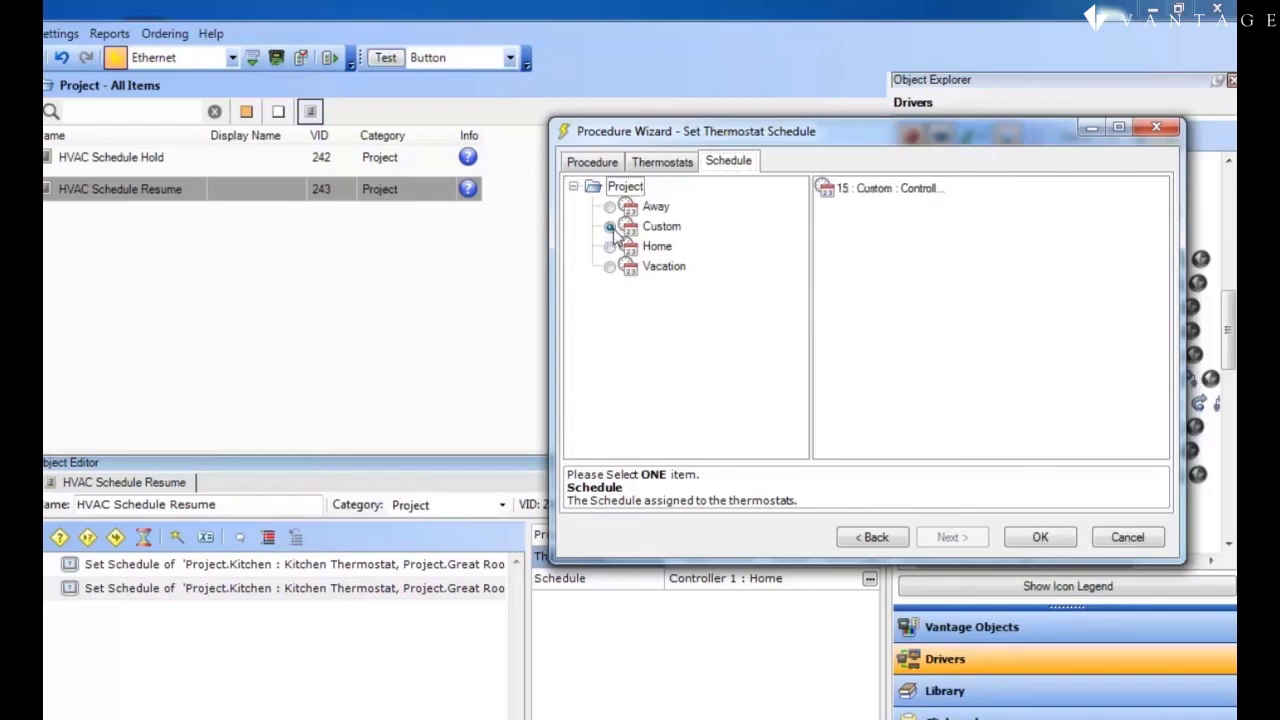
left_click(1048, 537)
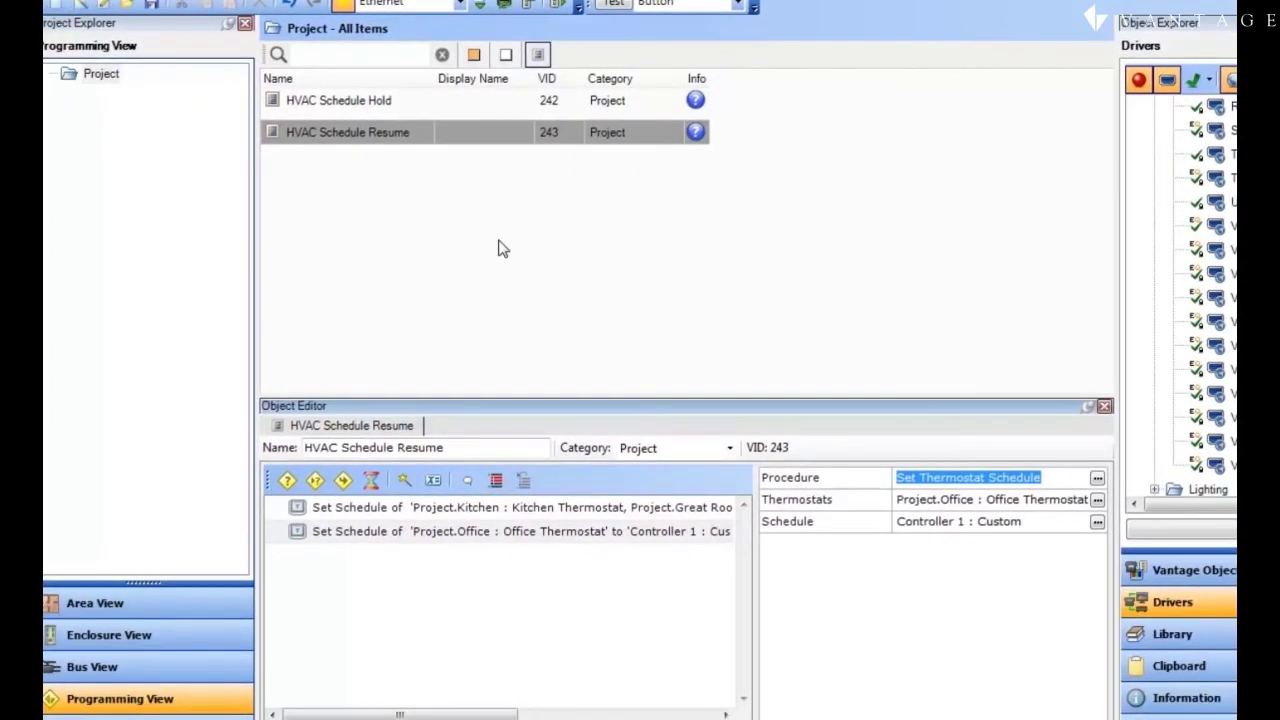
Paste another copy of the procedure below the Office line and make it assign the Away schedule to the Exercise Room and Rec Room thermostats.
left_click(518, 537)
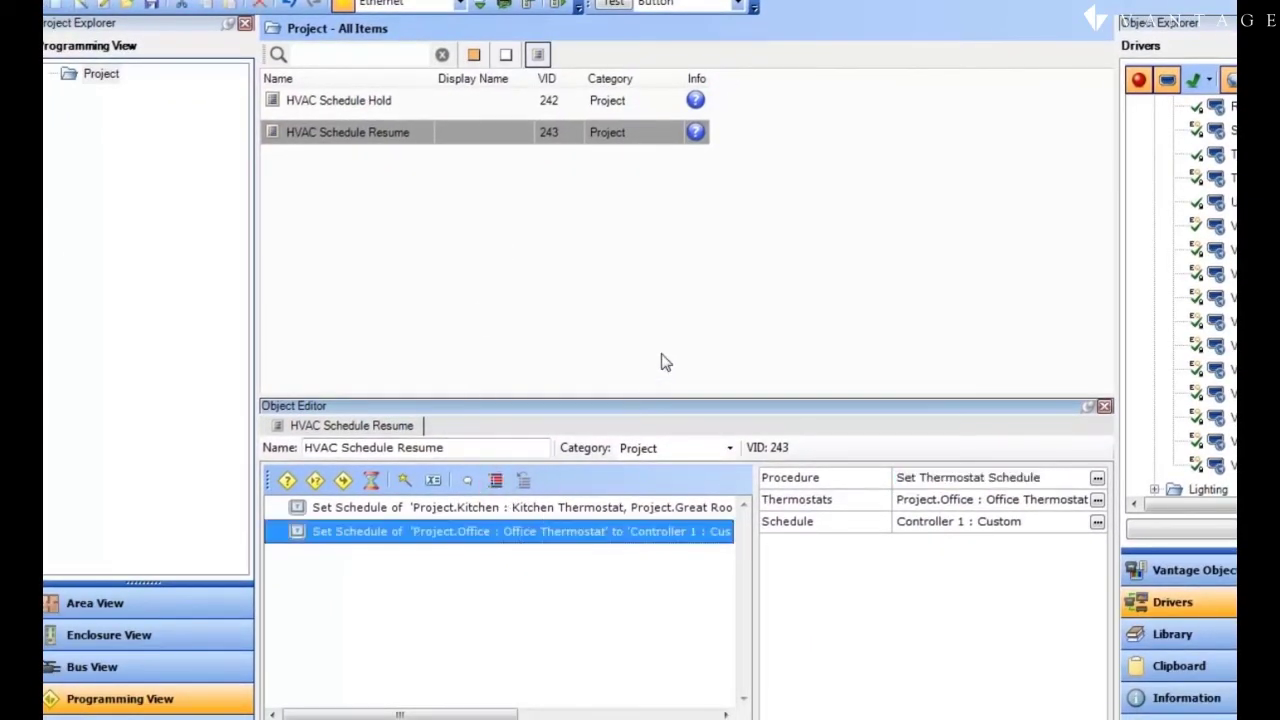
key("ctrl+v")
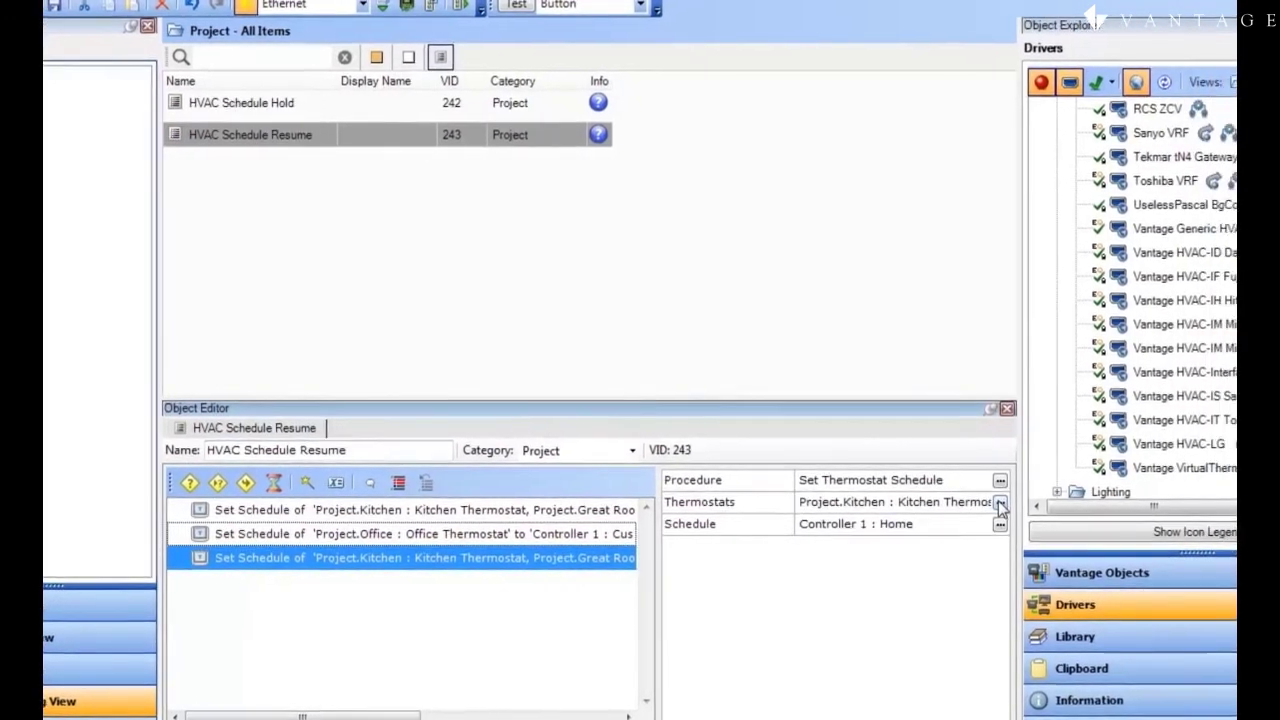
left_click(1097, 499)
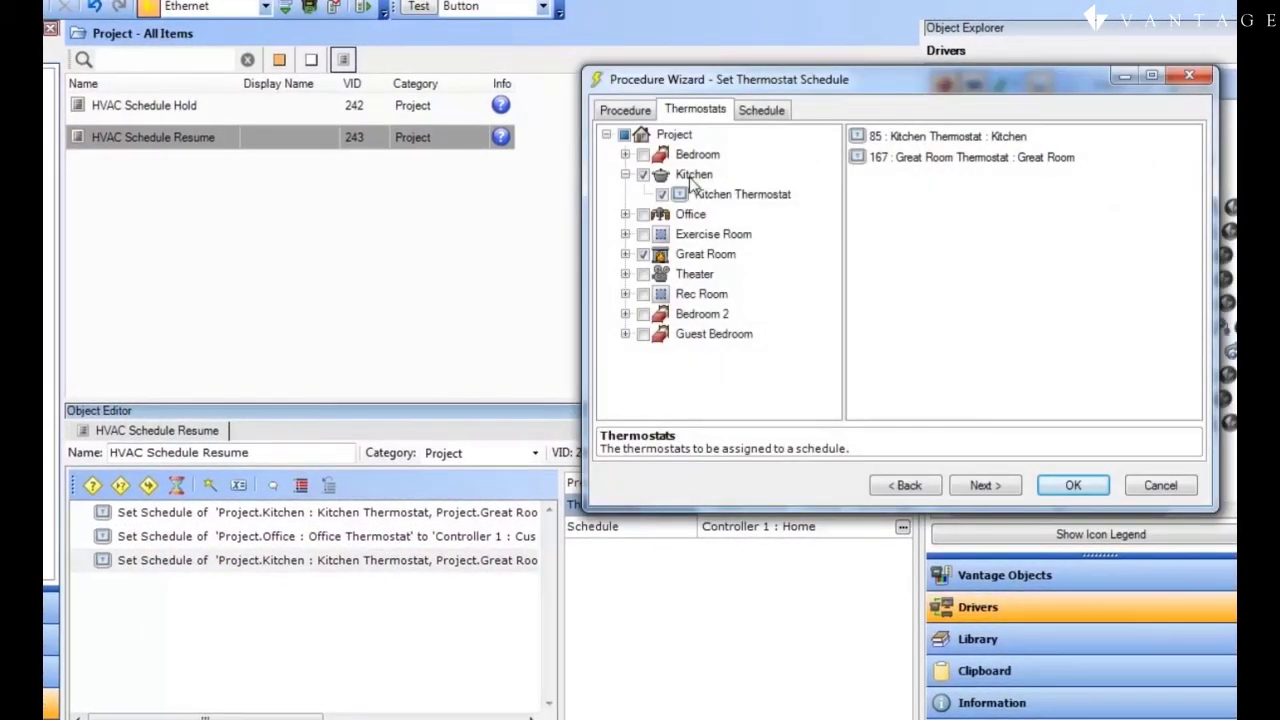
left_click(624, 134)
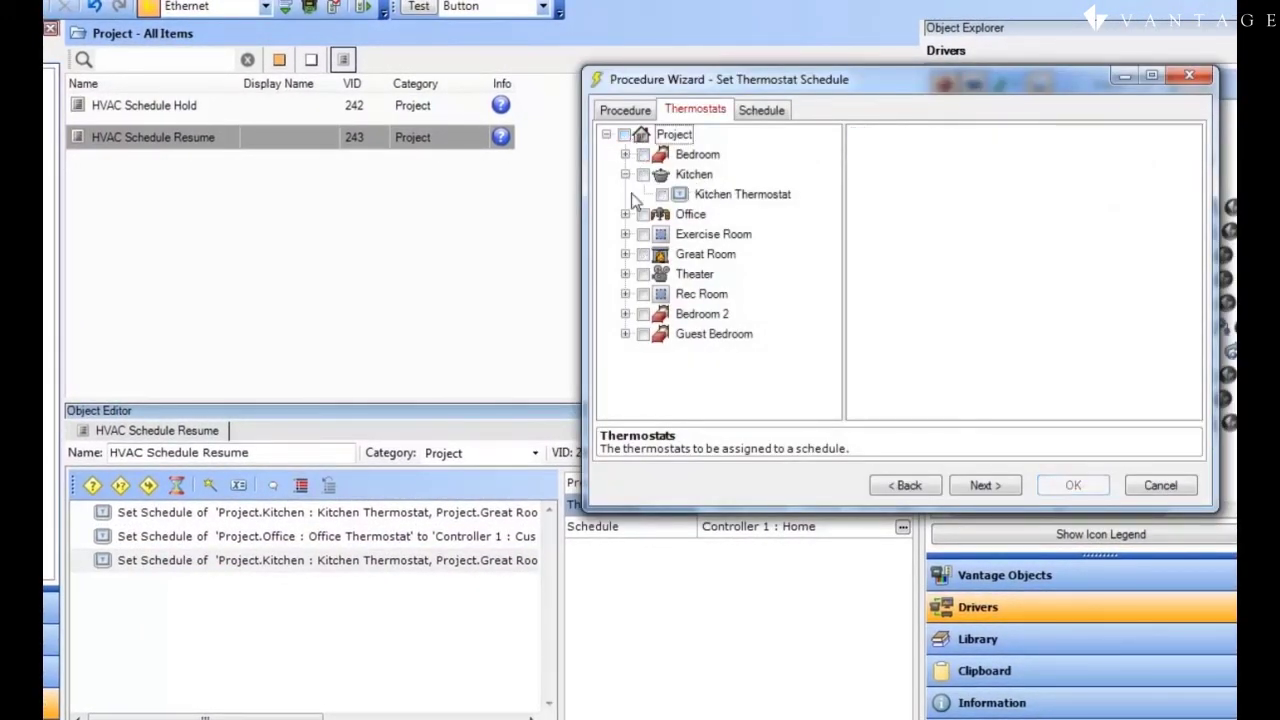
left_click(643, 234)
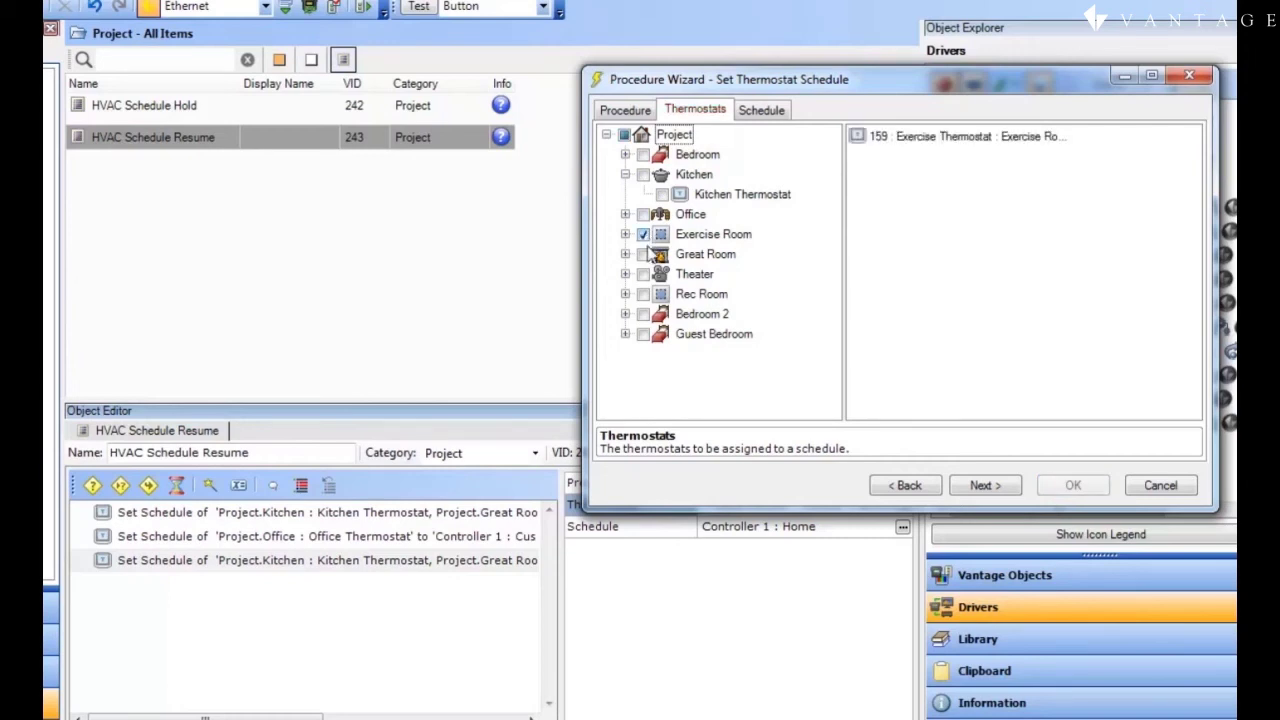
left_click(643, 294)
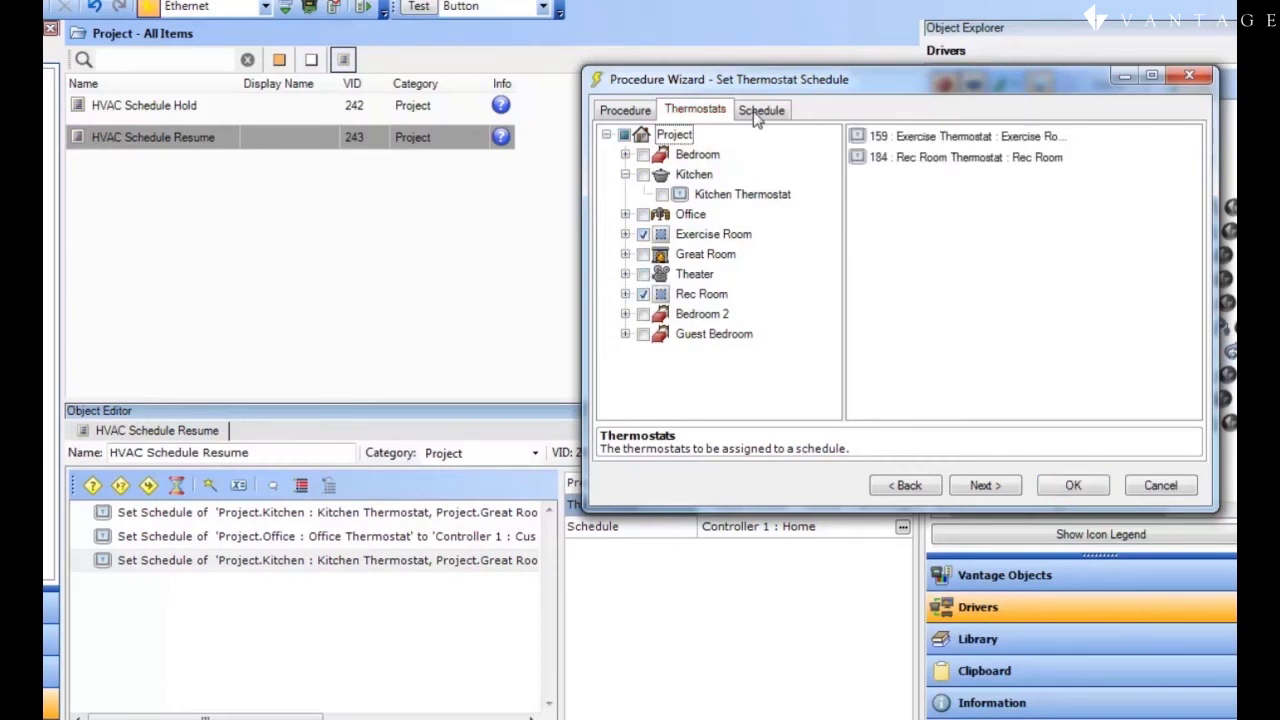
left_click(760, 112)
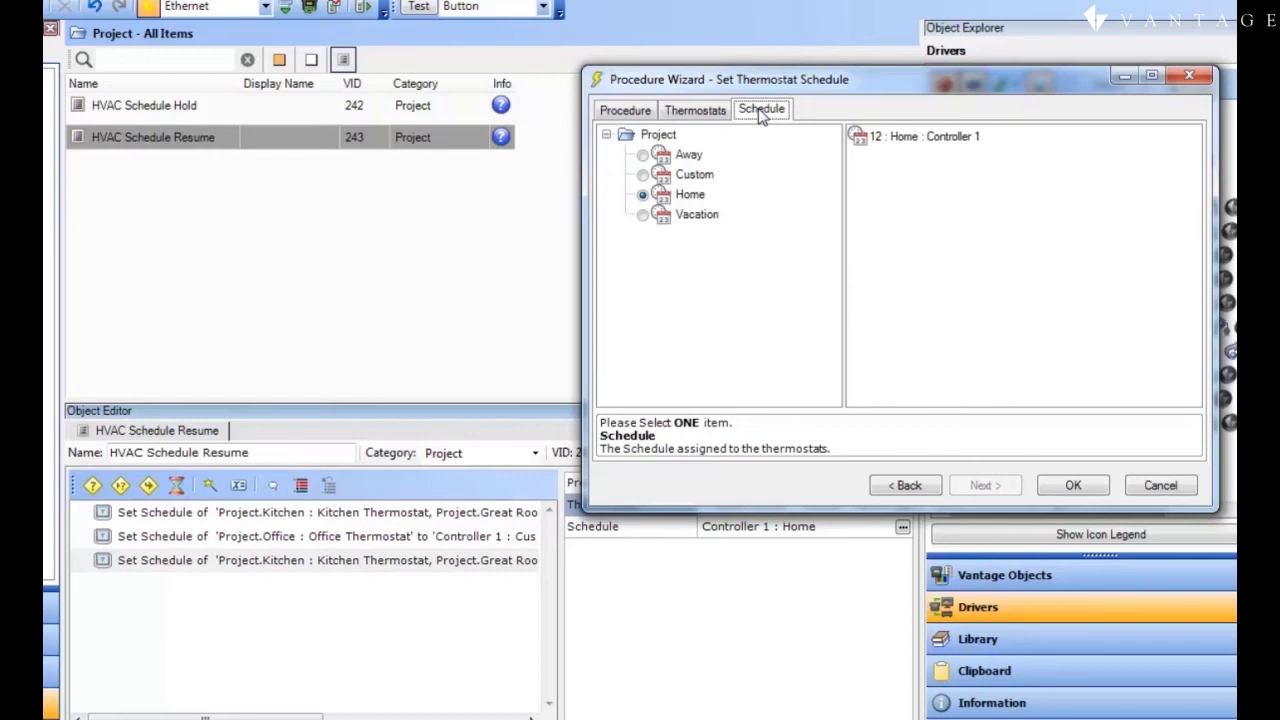
left_click(643, 155)
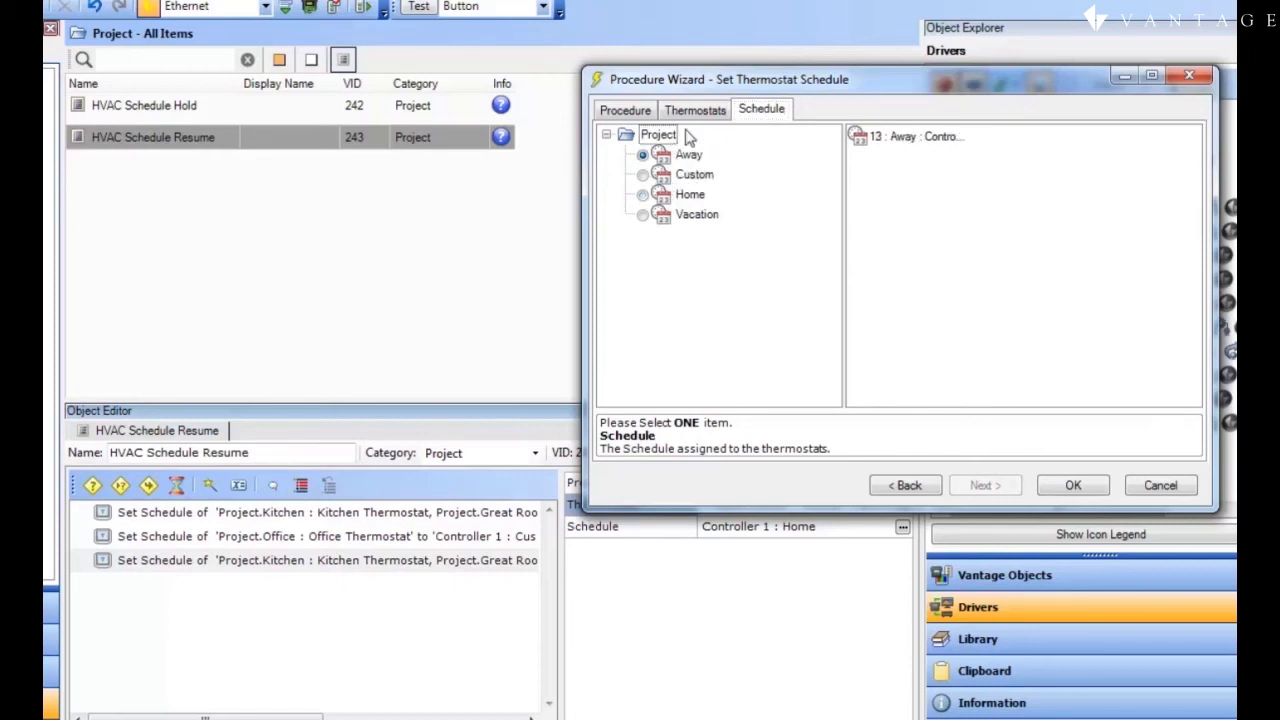
left_click(1080, 488)
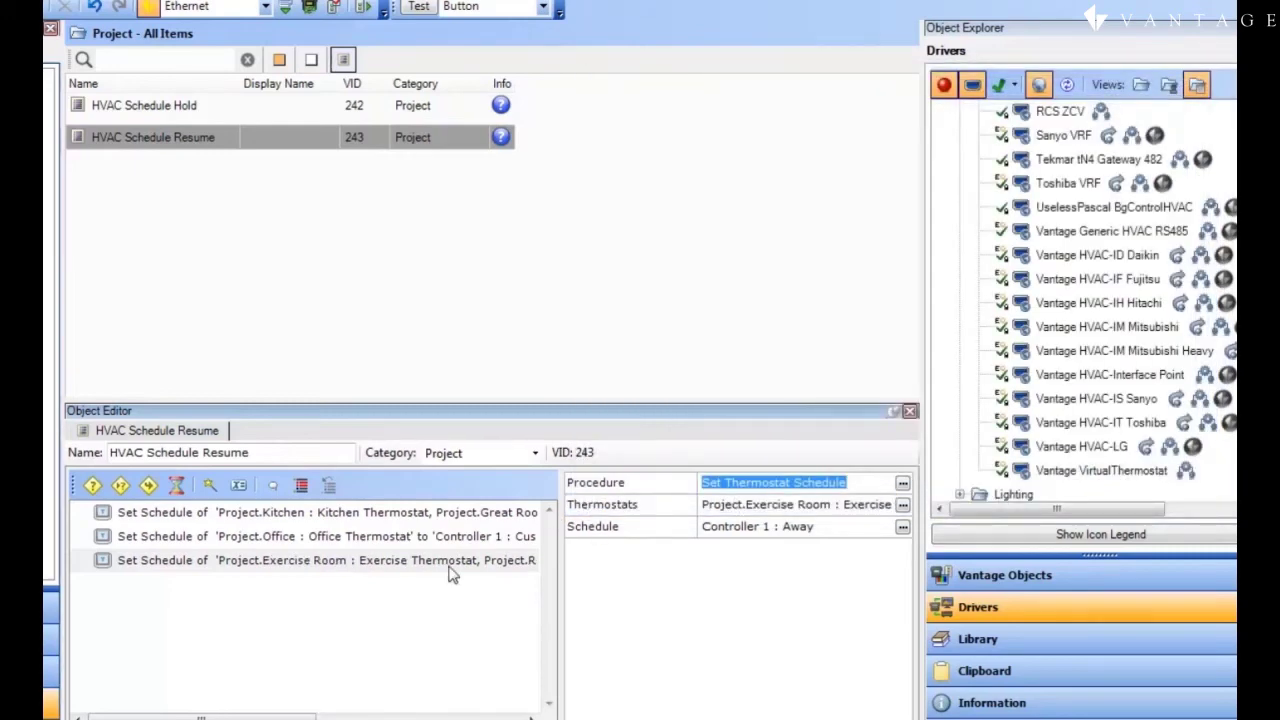
Paste a fourth Set Thermostat Schedule procedure at the end of the task and make it assign the Vacation schedule to the Office thermostat.
left_click(449, 565)
key("ctrl+v")
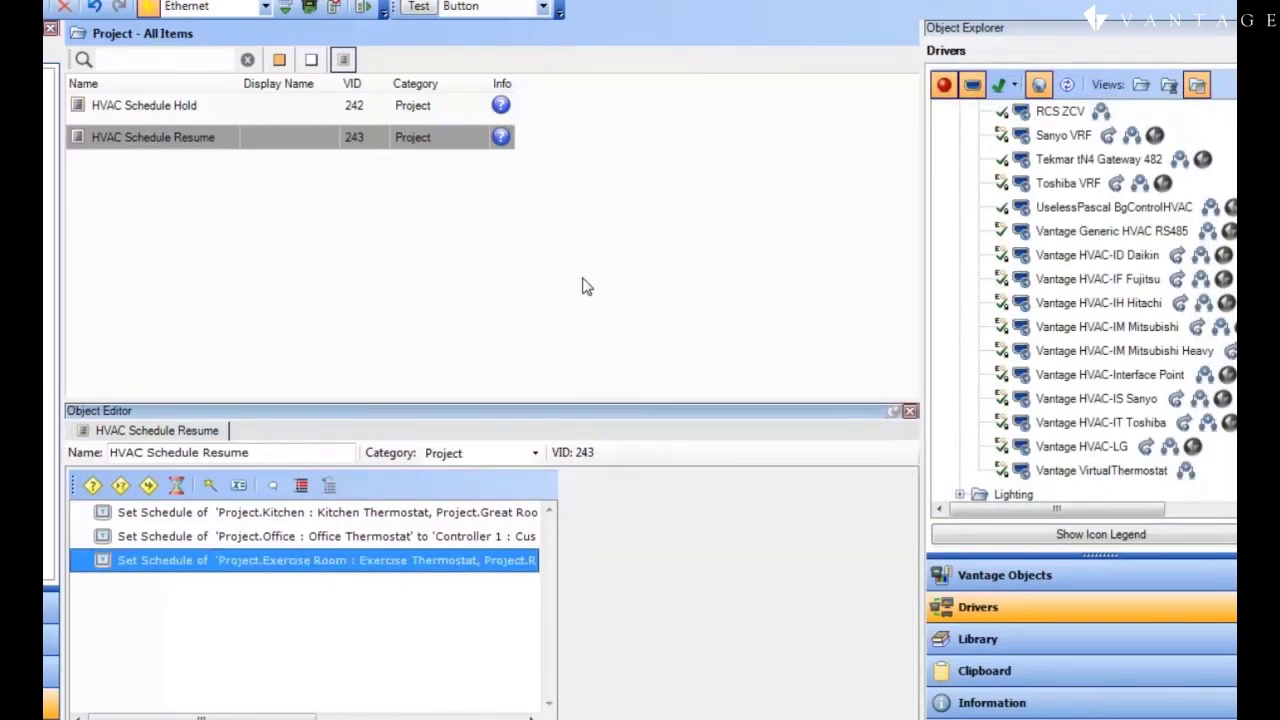
left_click(903, 507)
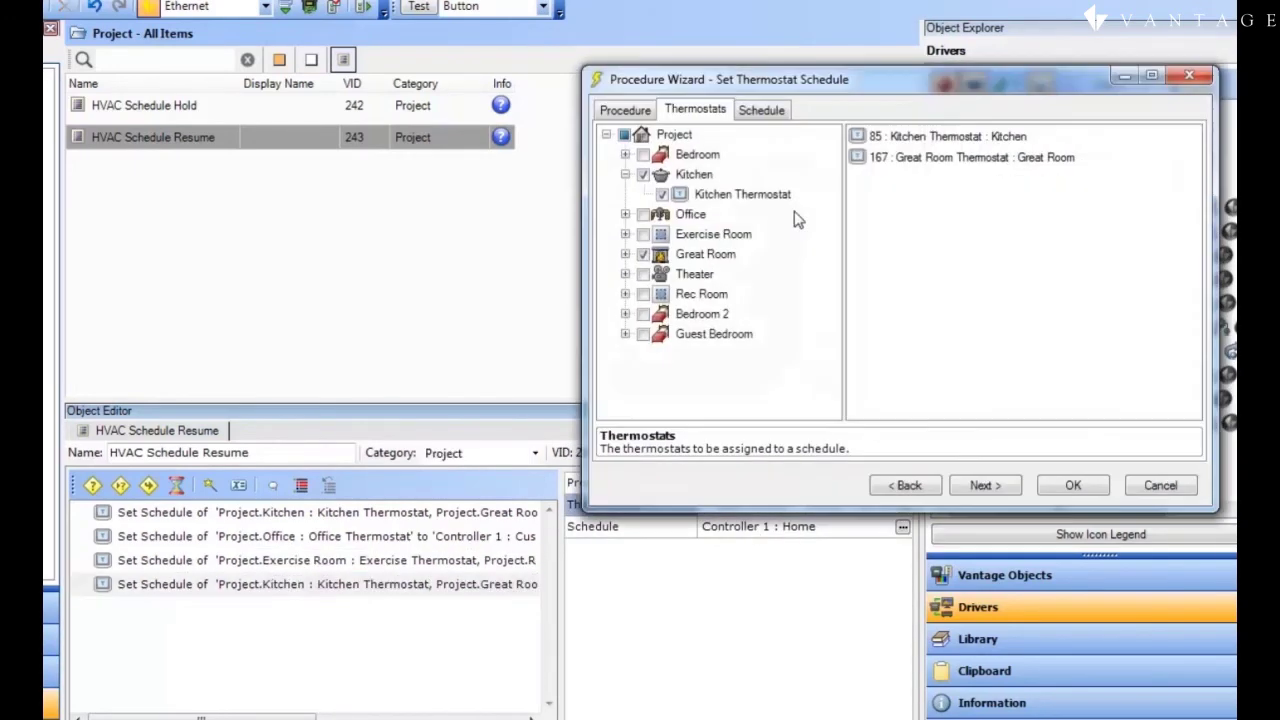
left_click(625, 136)
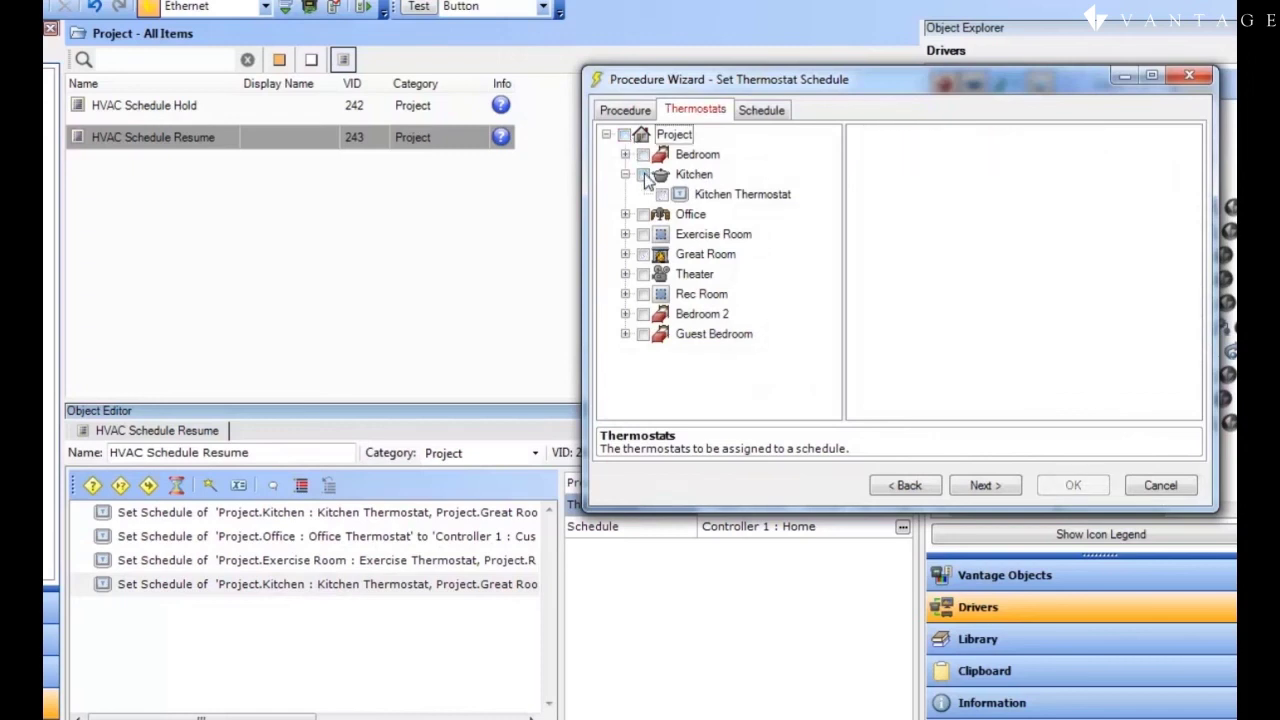
left_click(643, 215)
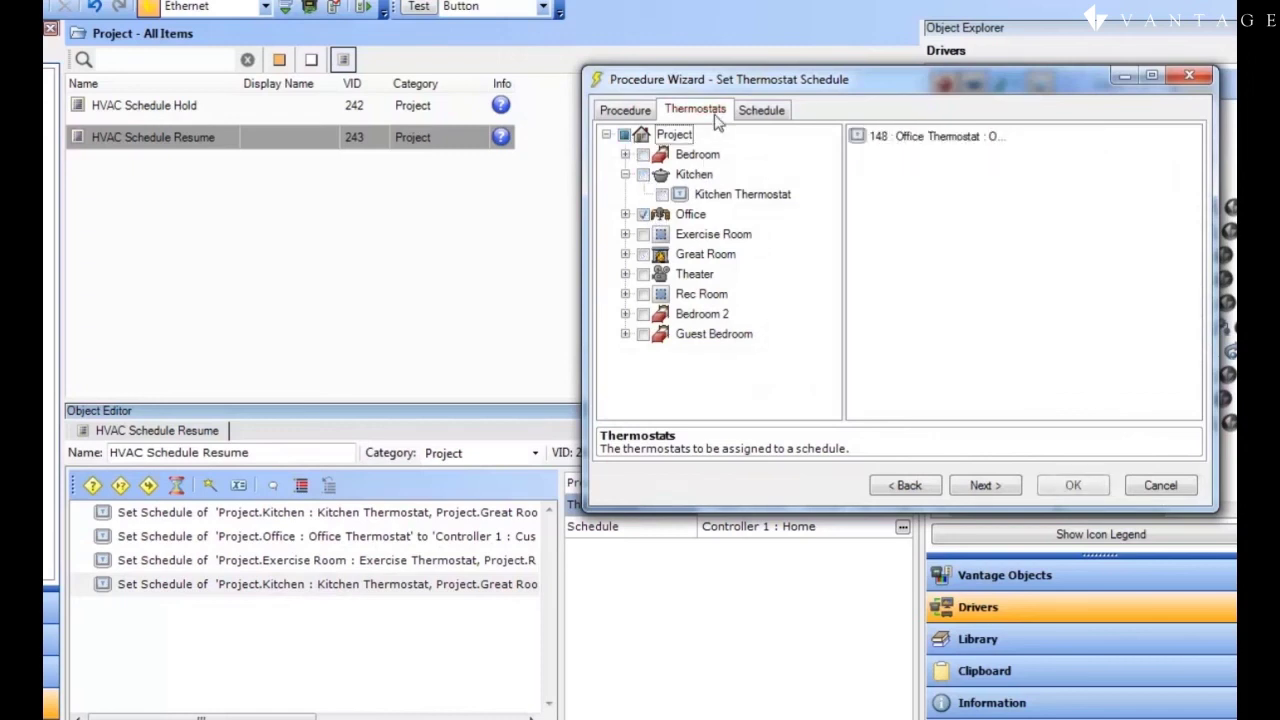
left_click(761, 110)
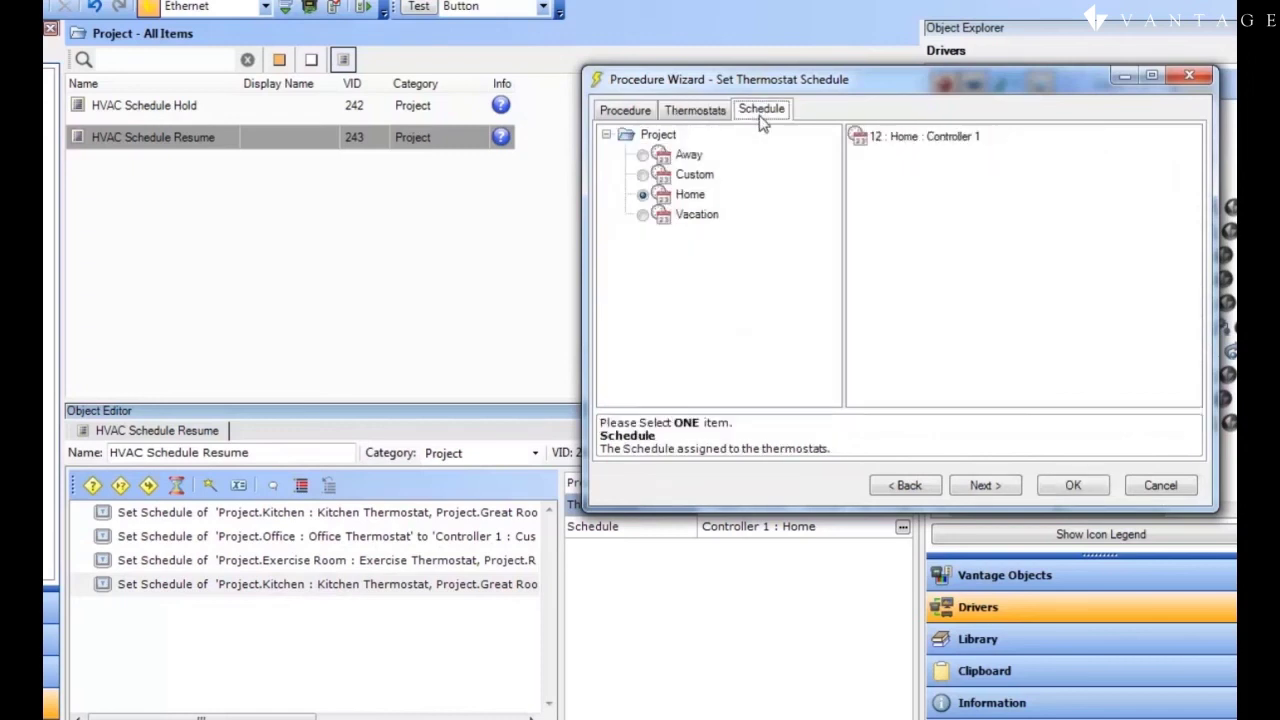
left_click(643, 215)
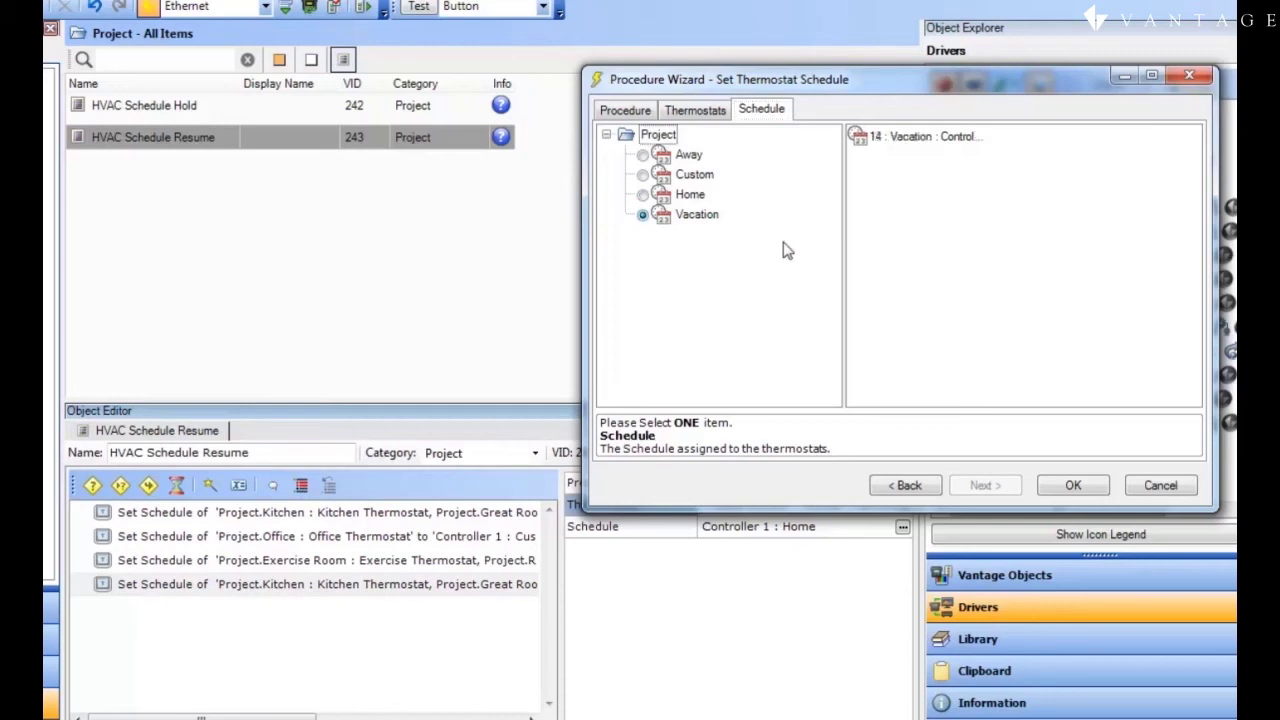
left_click(1073, 486)
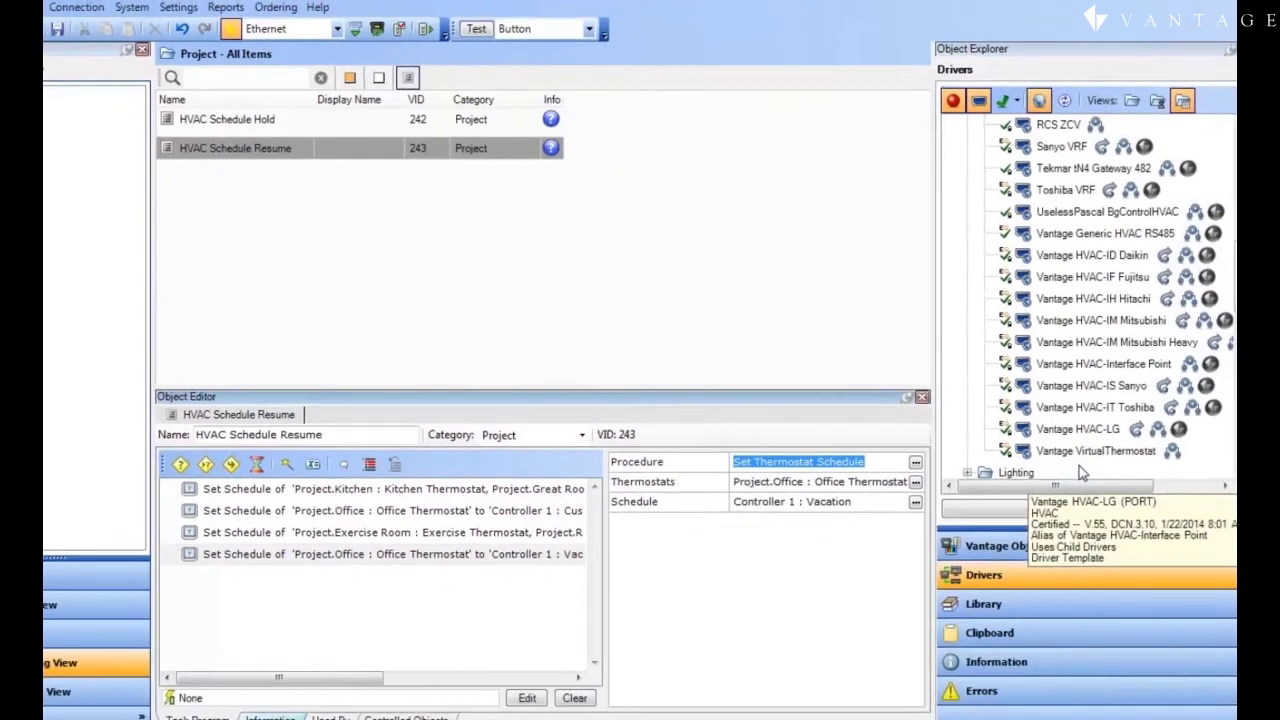